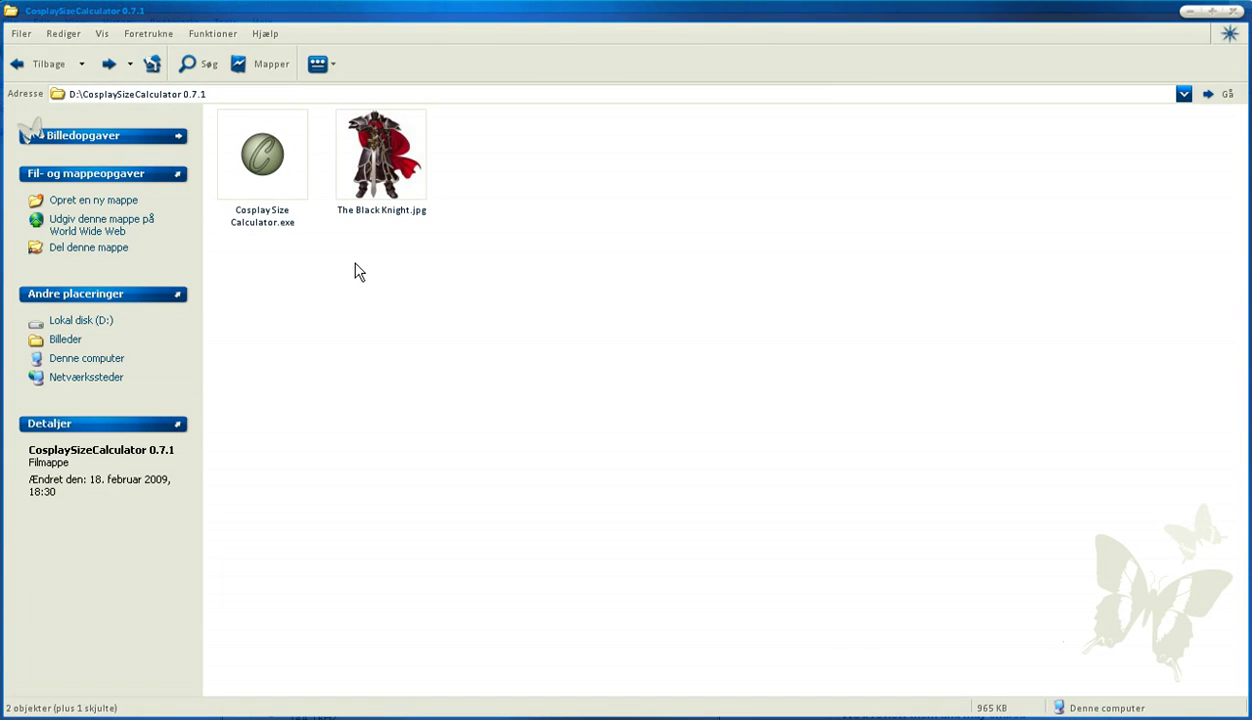
# Launch Cosplay Size Calculator and save a default height of 185 cm in Settings
pyautogui.doubleClick(264, 172)
pyautogui.moveTo(337, 151); pyautogui.dragTo(556, 10)
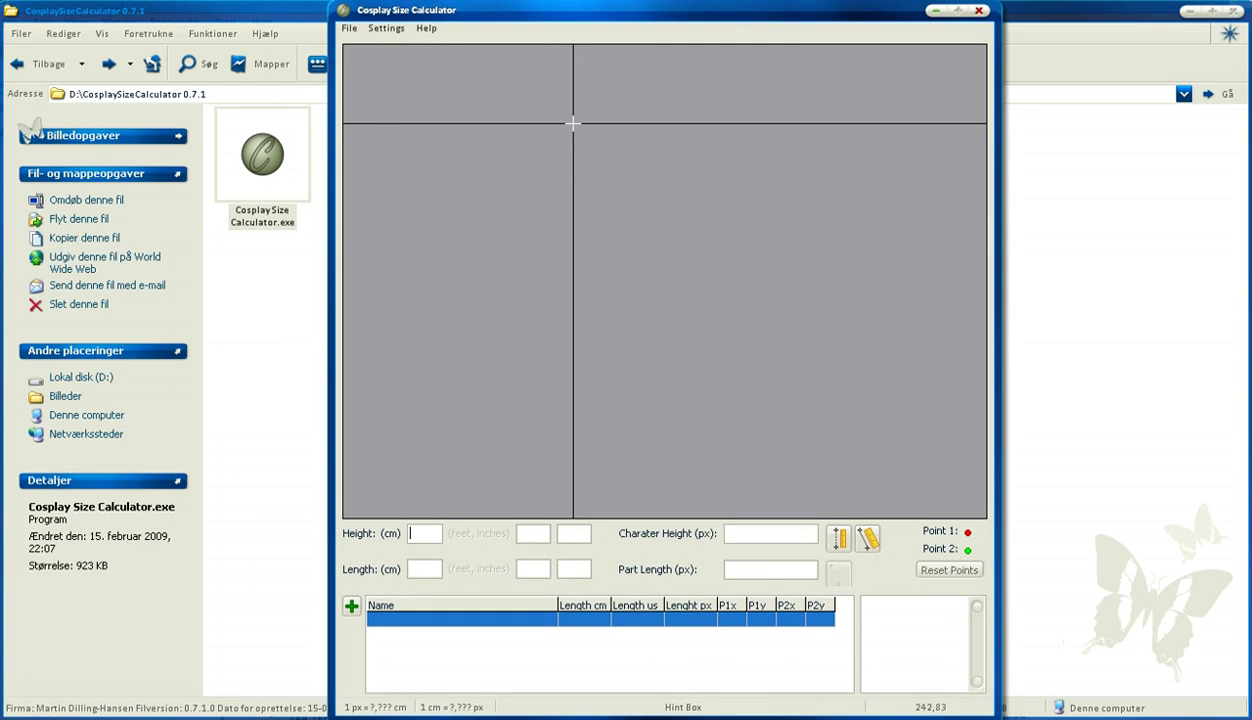
pyautogui.click(388, 29)
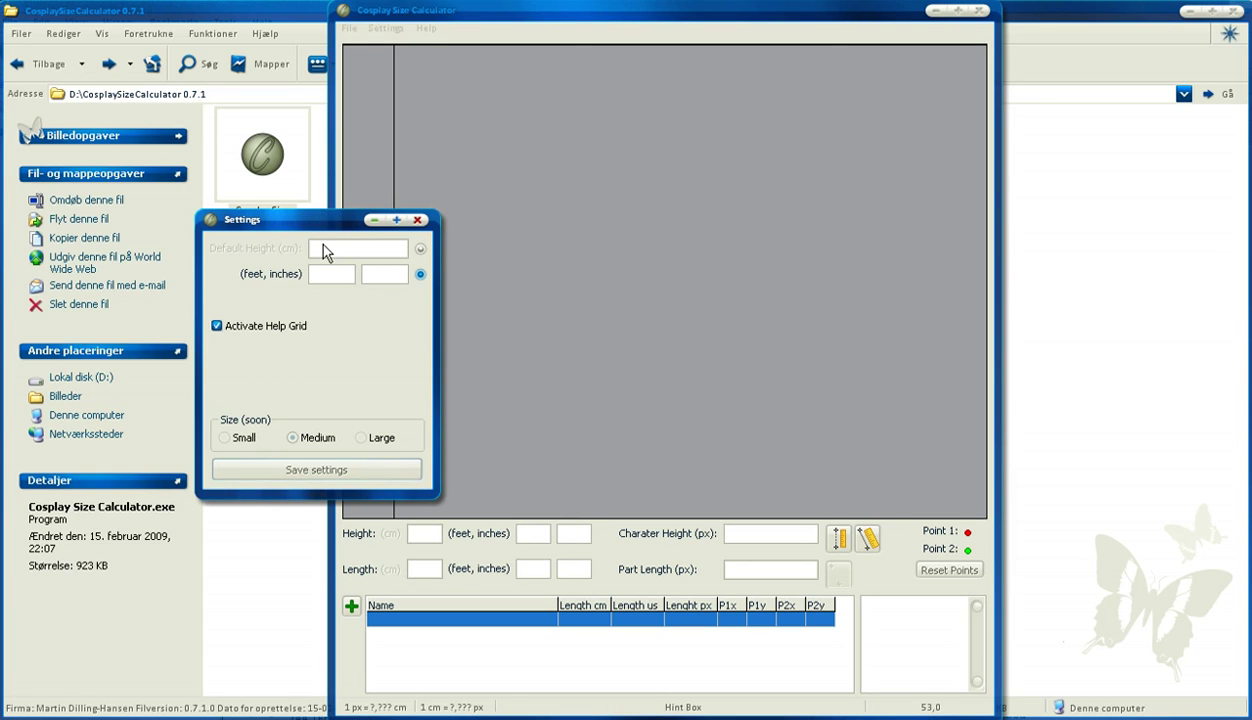
pyautogui.click(420, 248)
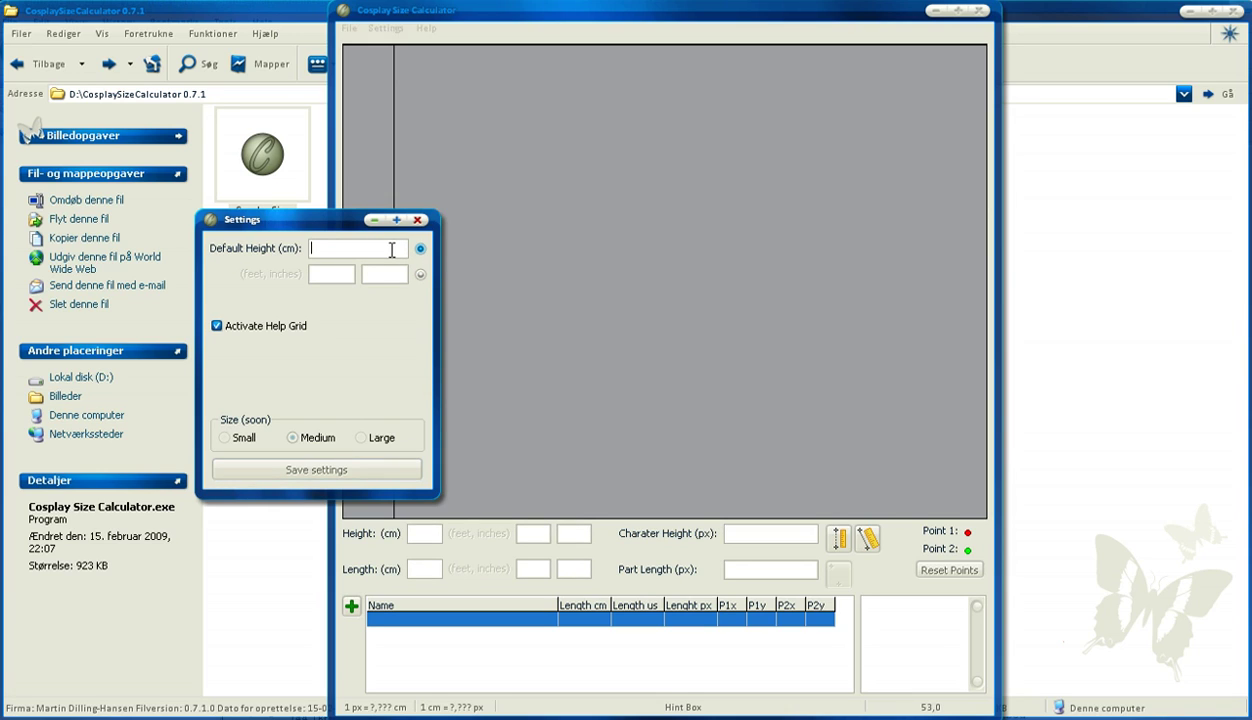
pyautogui.write('185')
pyautogui.click(333, 470)
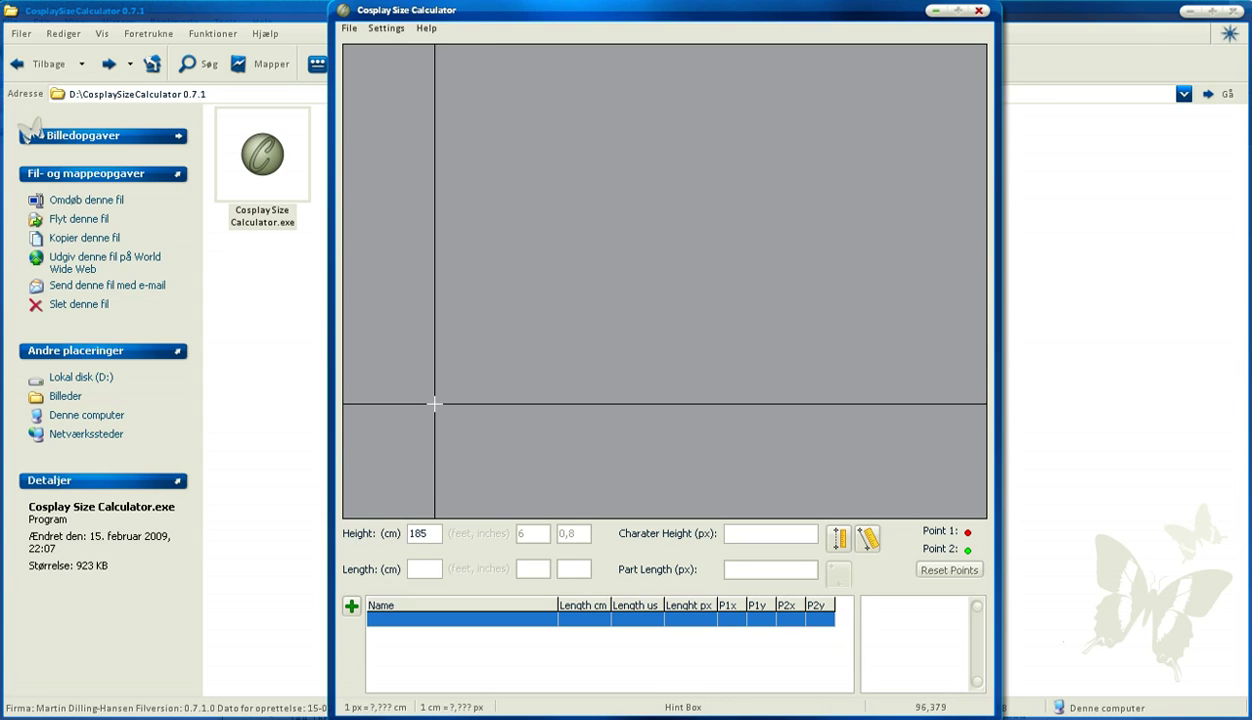
# Open The Black Knight.jpg as the reference picture via File > Open Picture
pyautogui.click(352, 30)
pyautogui.click(372, 46)
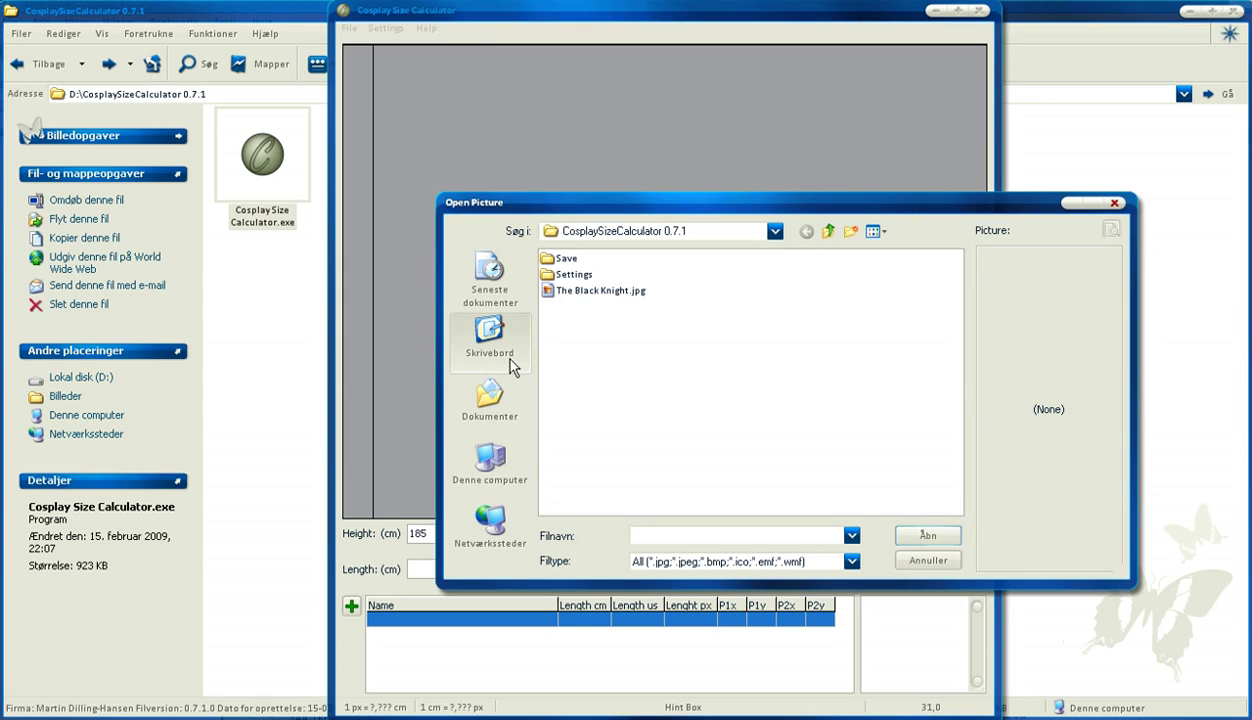
pyautogui.click(600, 294)
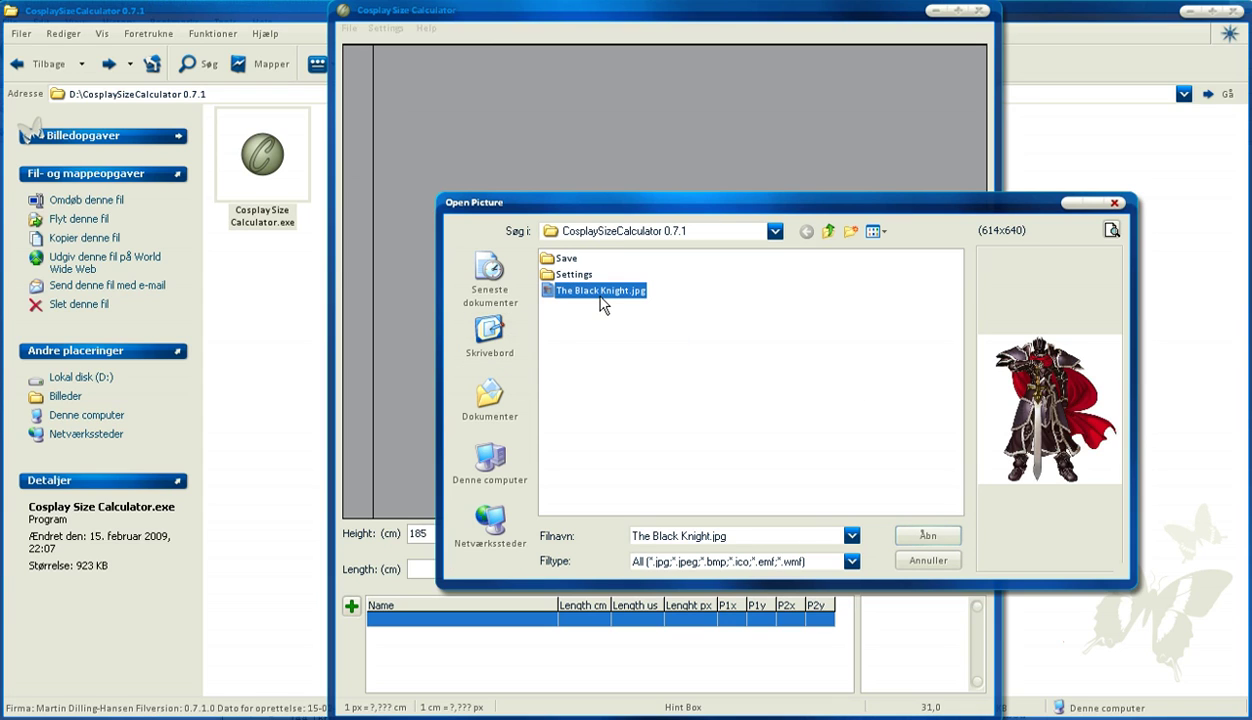
pyautogui.click(905, 537)
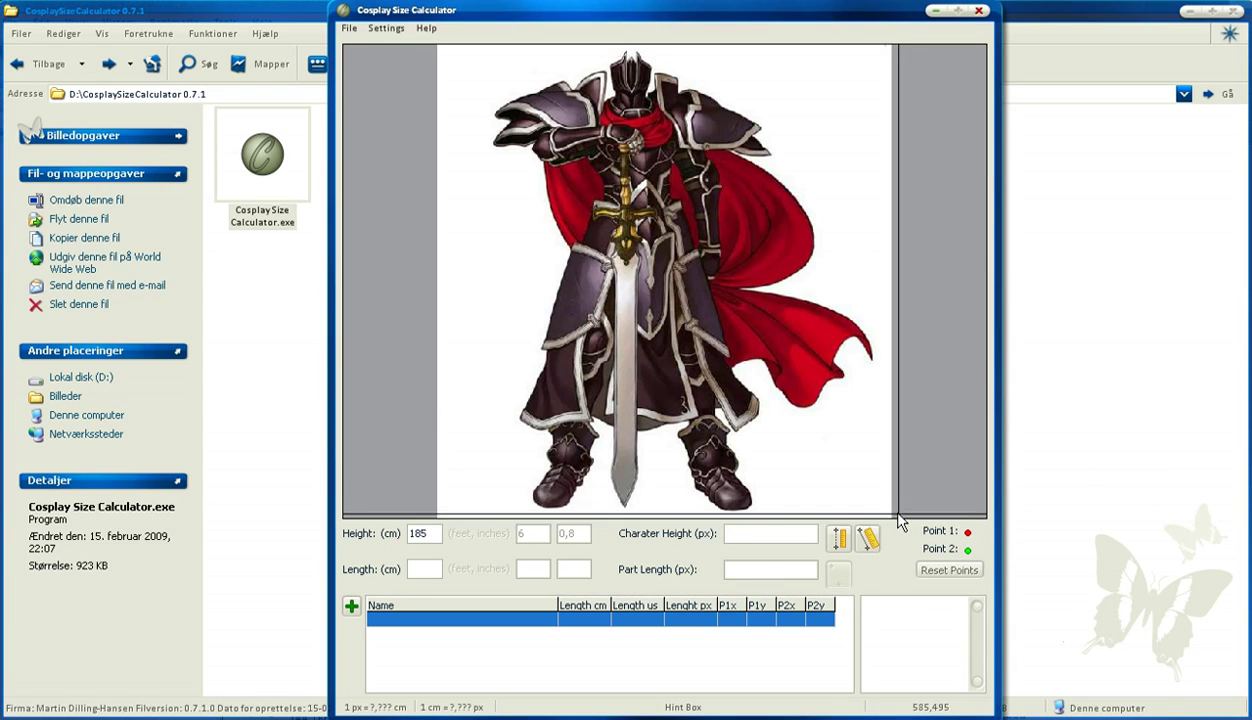
# Measure the knight's height from helmet top to feet, giving 447 px
pyautogui.click(840, 540)
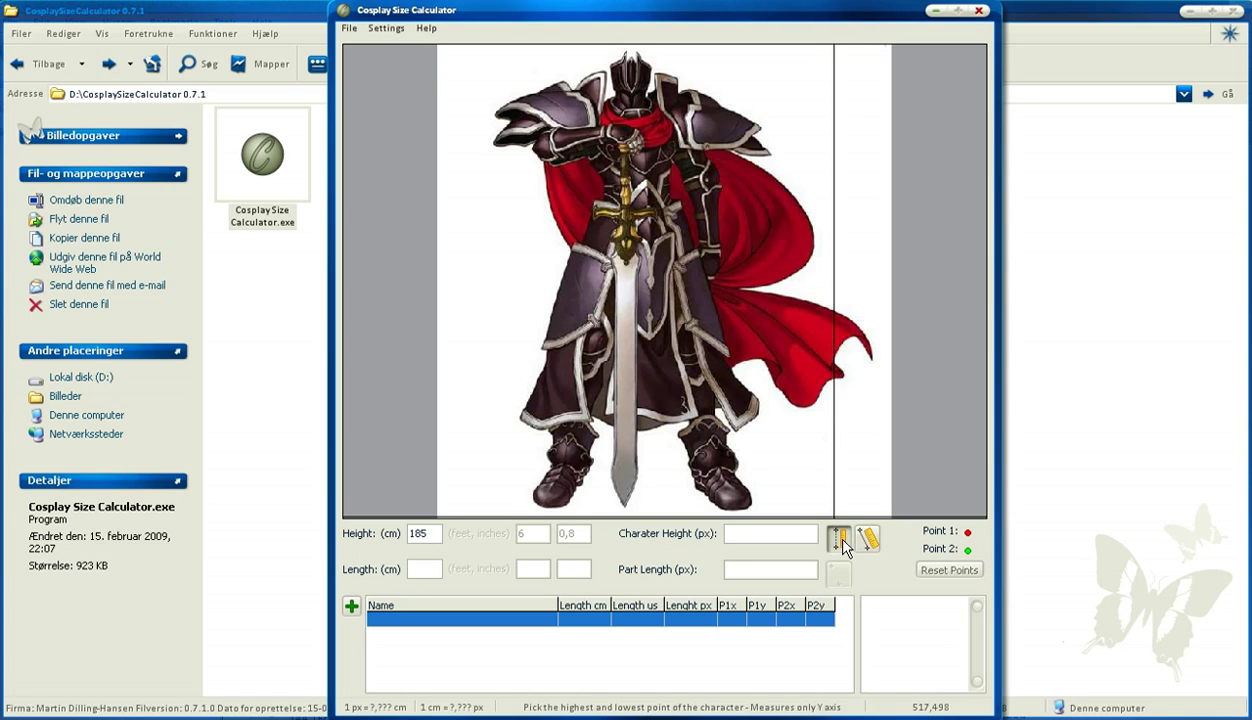
pyautogui.click(632, 71)
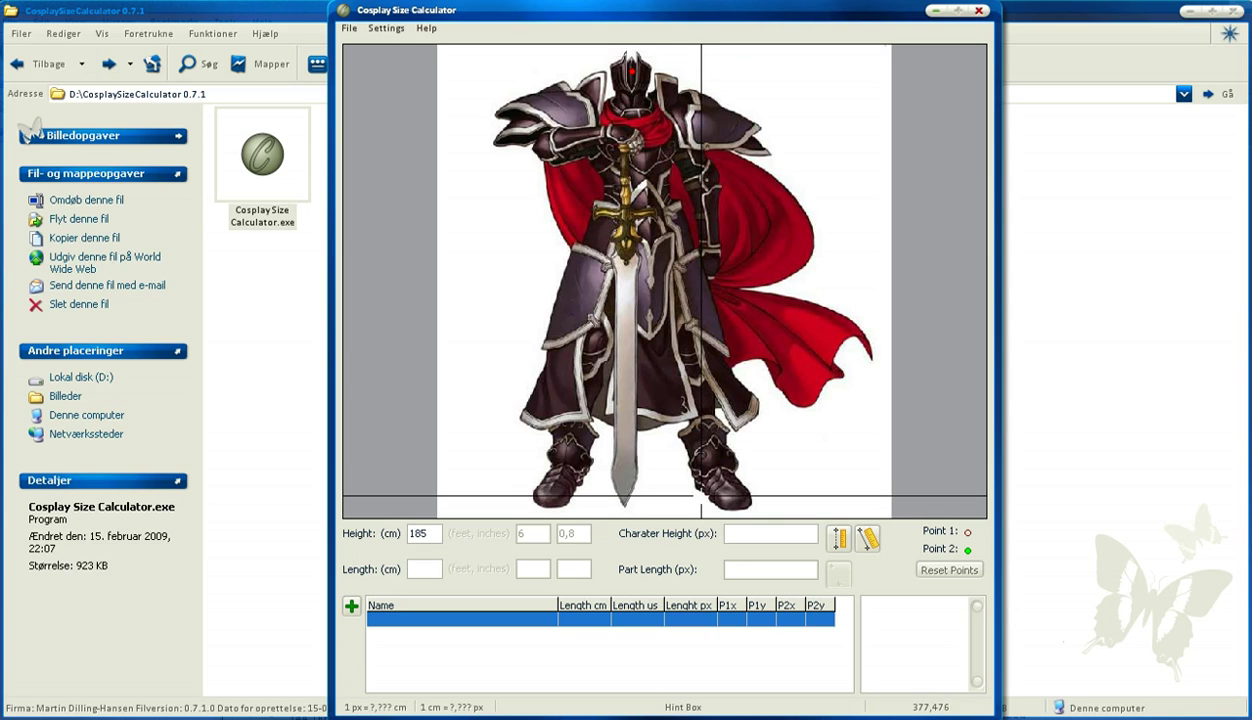
pyautogui.click(701, 494)
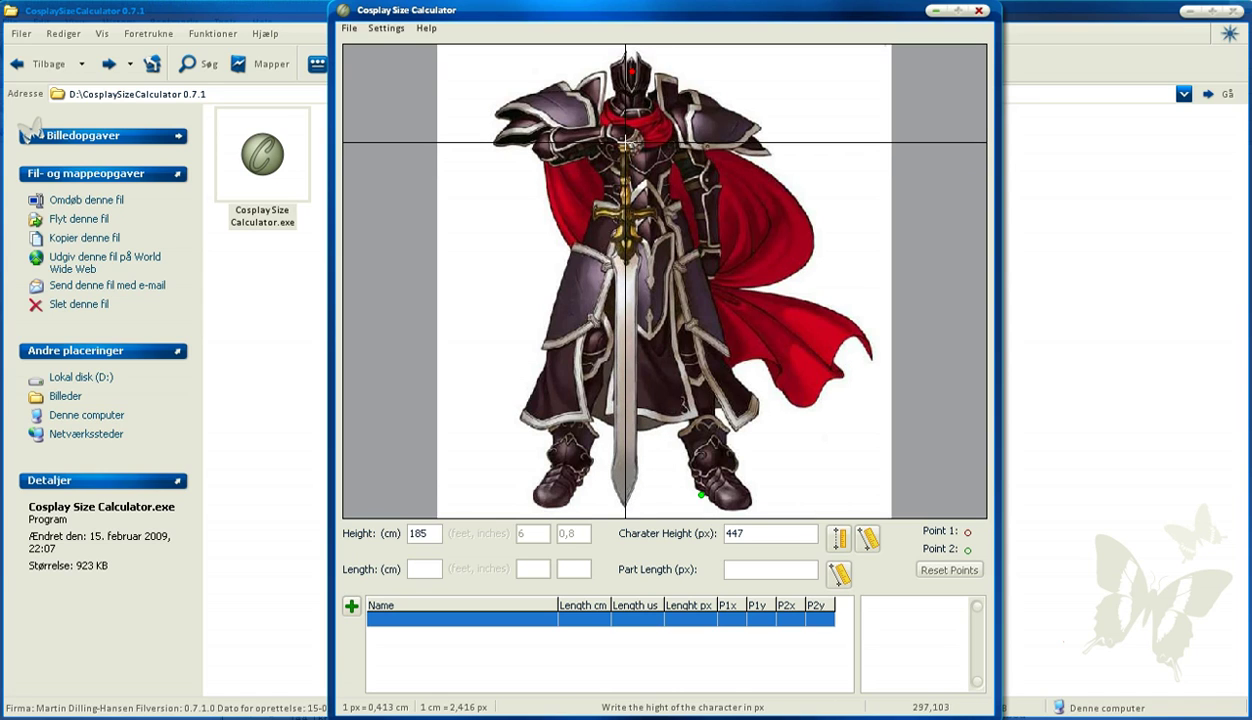
# Measure the sword from top to tip (158,1 cm) and add it as part Sword_Length
pyautogui.click(625, 145)
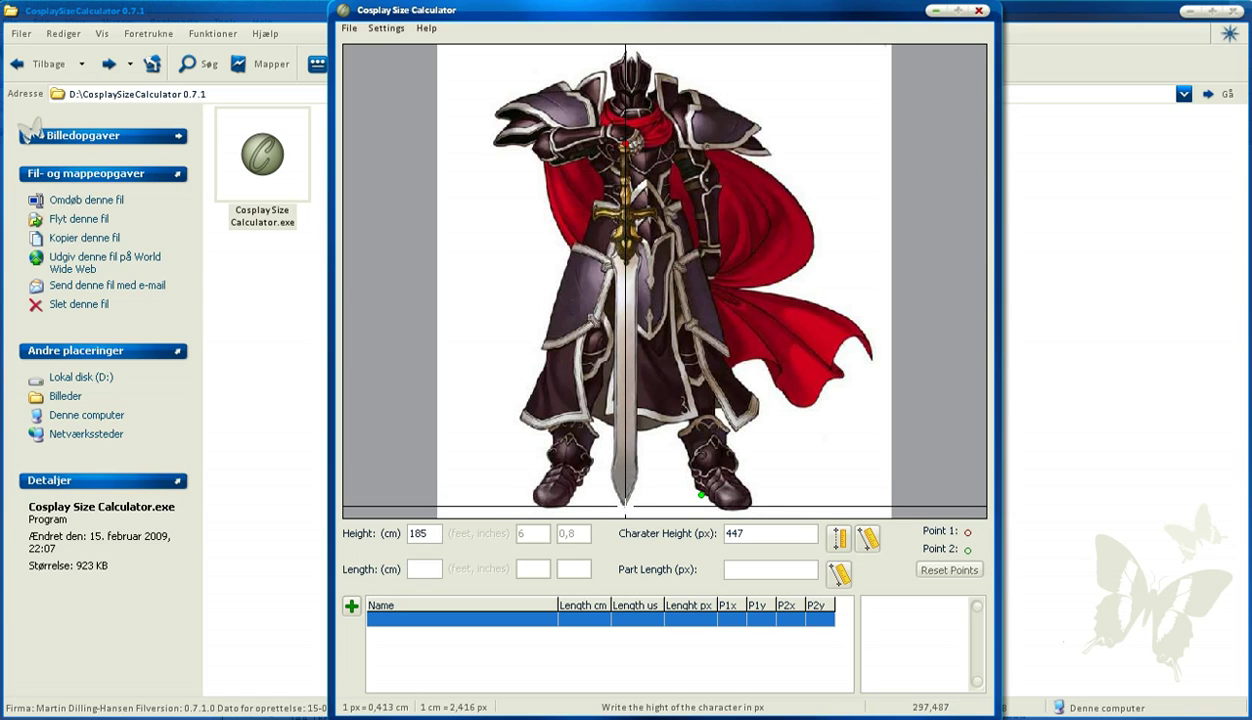
pyautogui.click(625, 506)
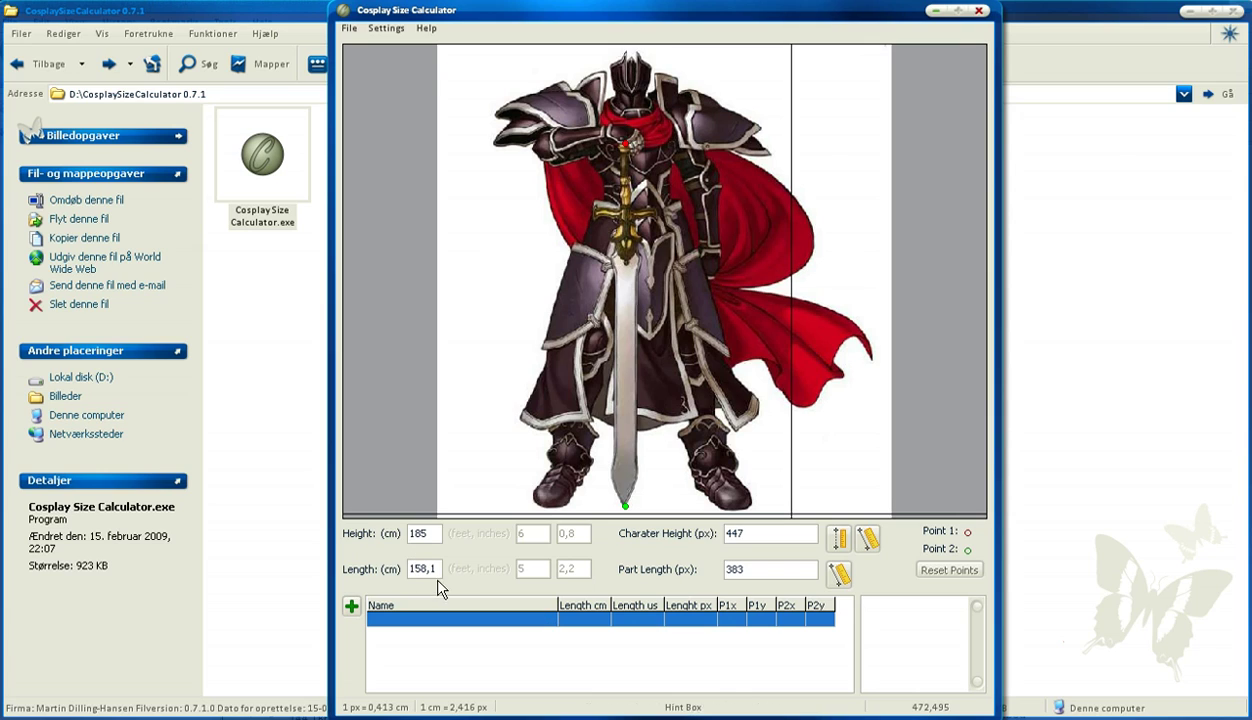
pyautogui.moveTo(432, 569); pyautogui.dragTo(404, 569)
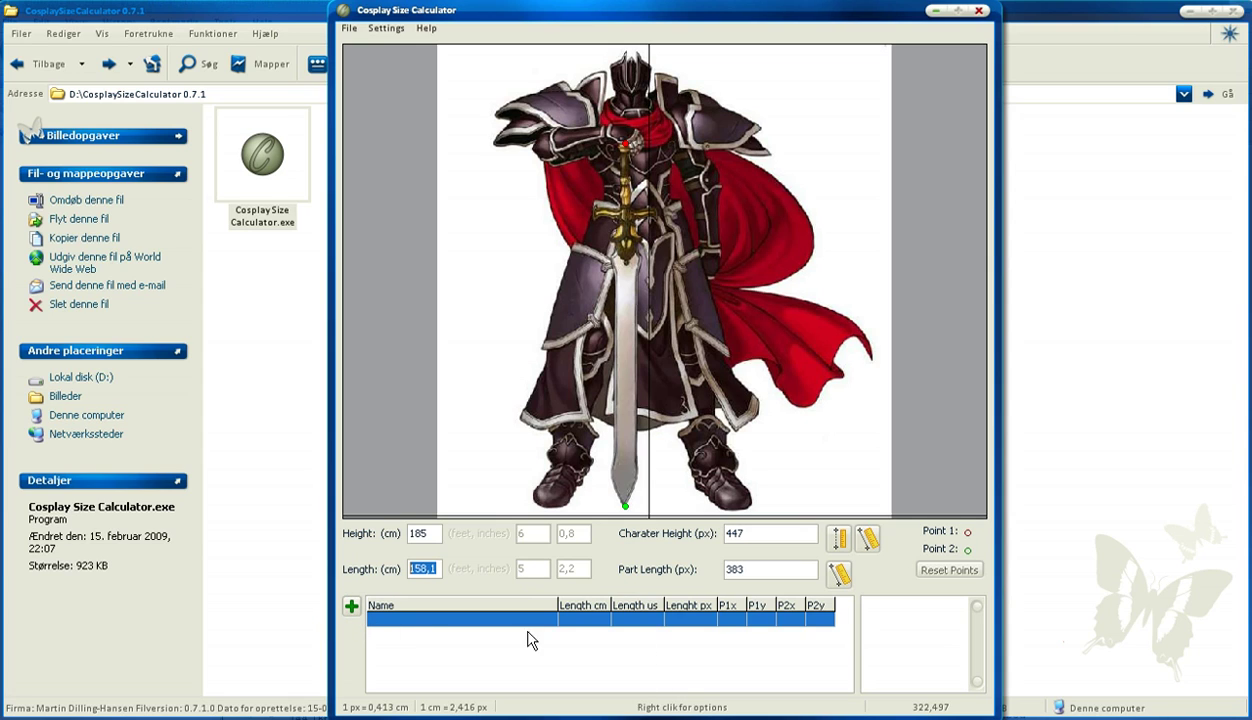
pyautogui.click(351, 608)
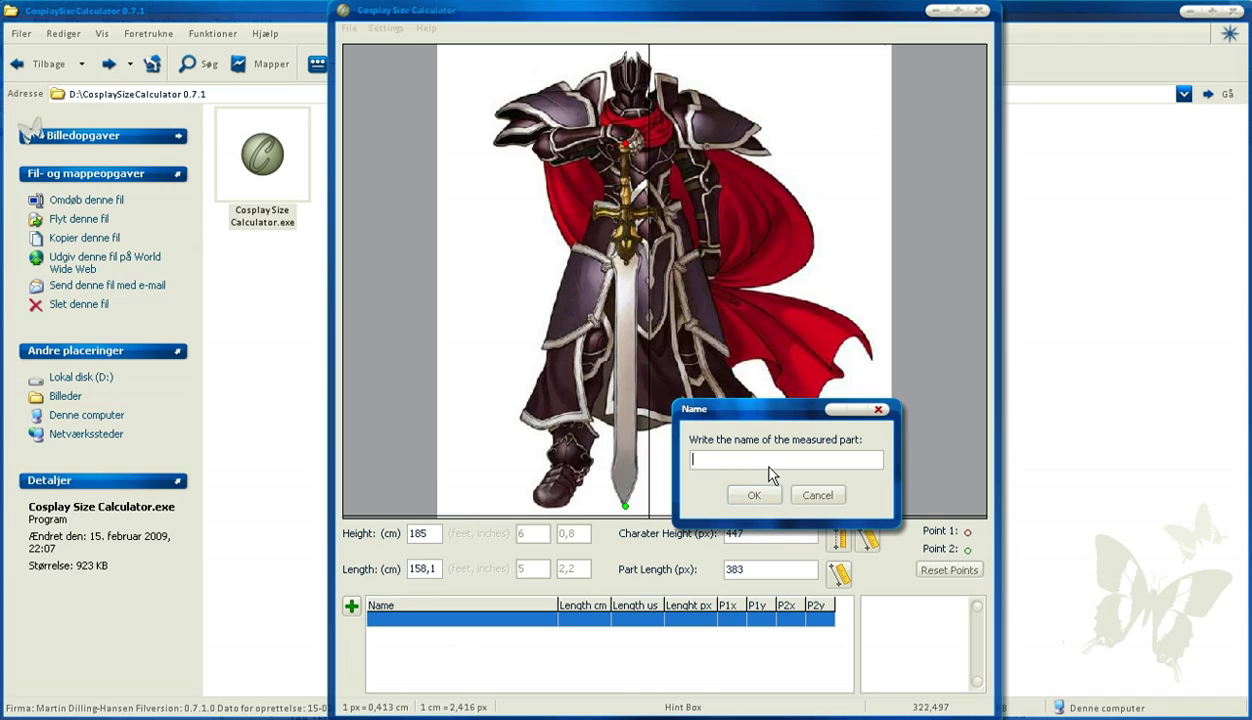
pyautogui.write('Sword_Length')
pyautogui.click(752, 495)
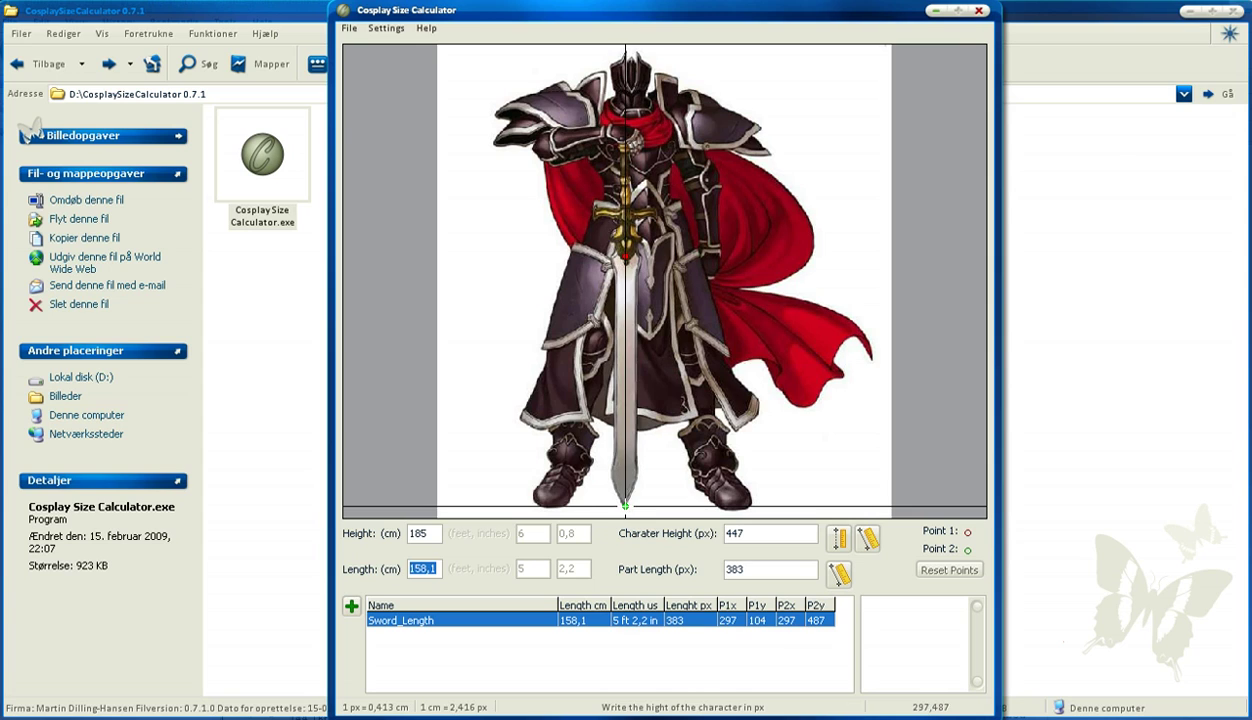
# Measure from guard to tip and add it as part Blade_Length (109 cm)
pyautogui.click(625, 505)
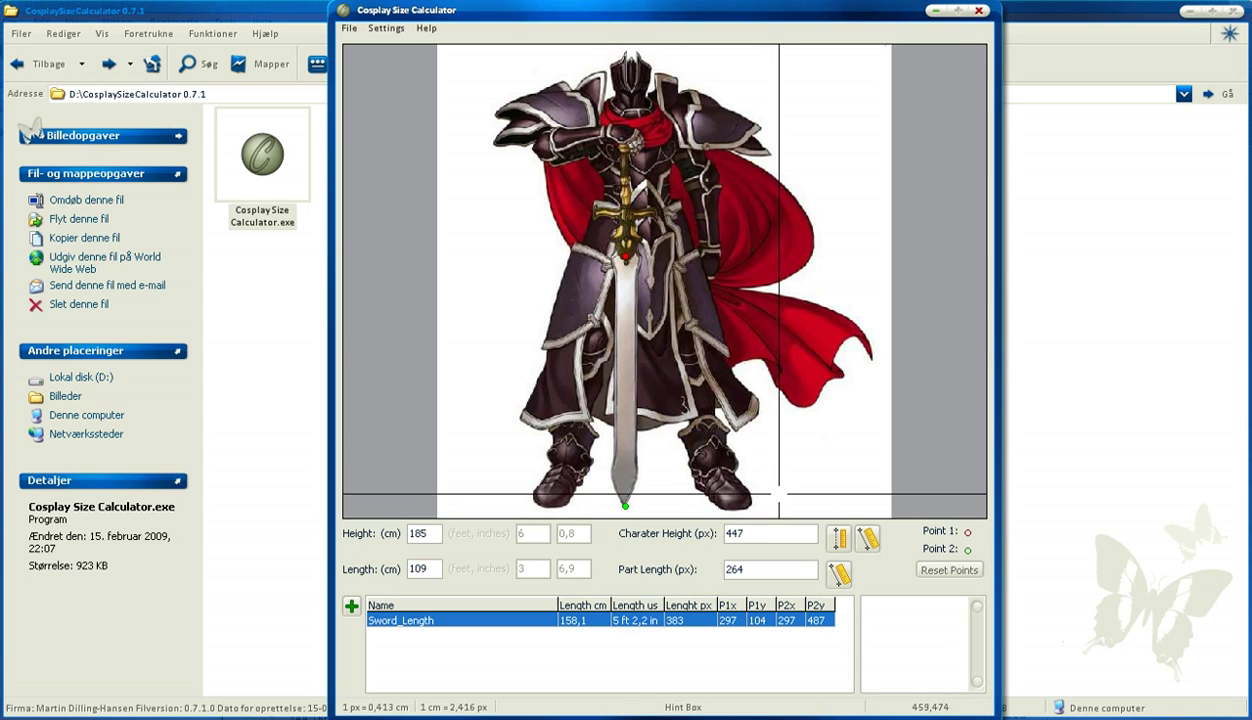
pyautogui.click(351, 606)
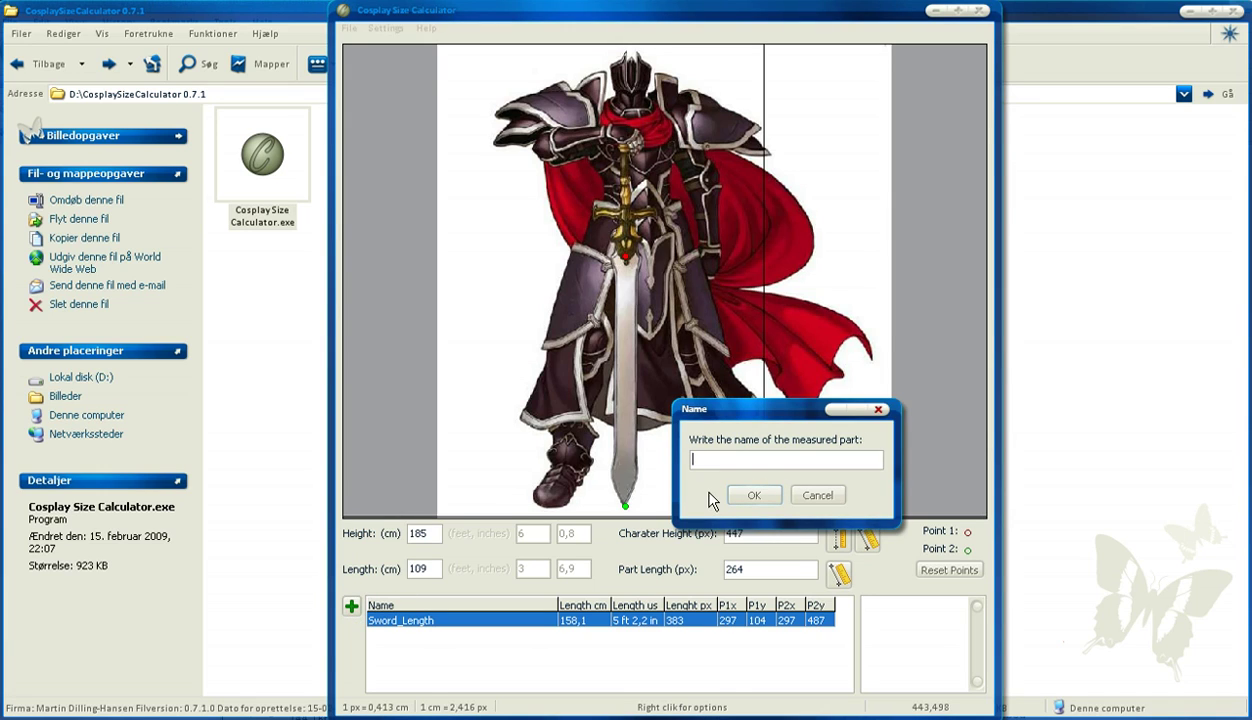
pyautogui.write('Blade_L')
pyautogui.write('ngth')
pyautogui.click(750, 495)
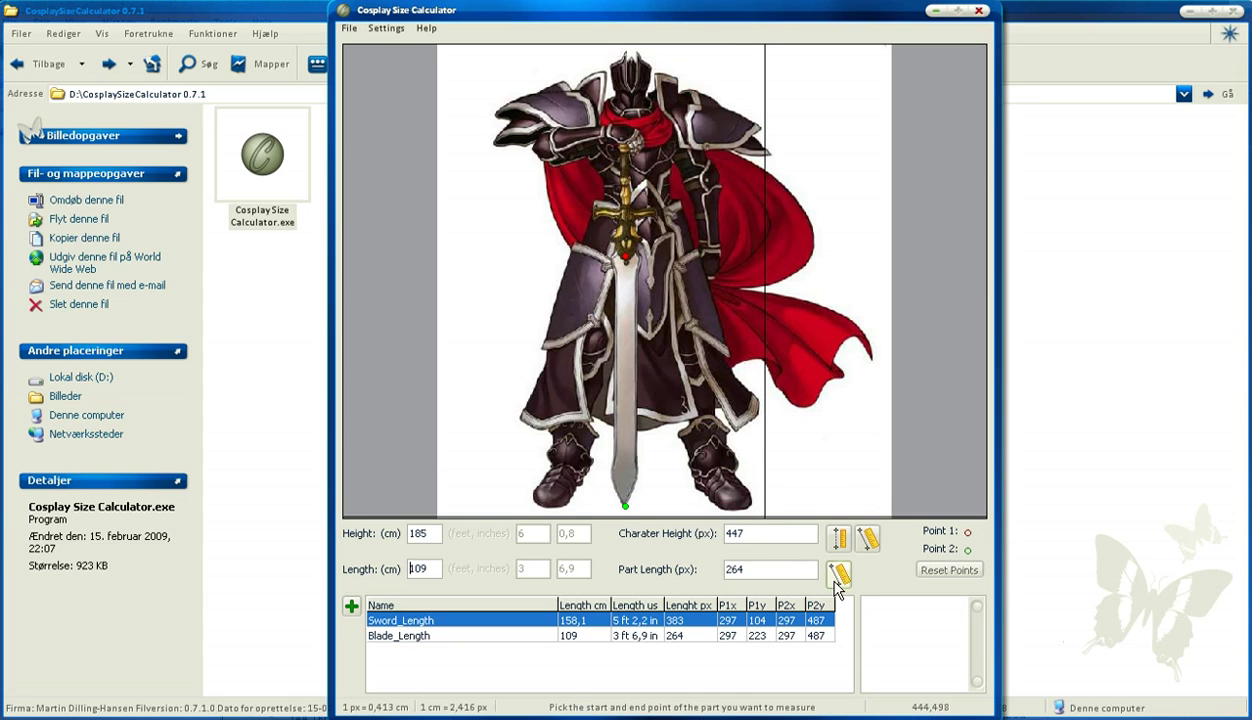
# Measure across the blade edges and add it as part Blade_Width (9,4 cm)
pyautogui.click(615, 394)
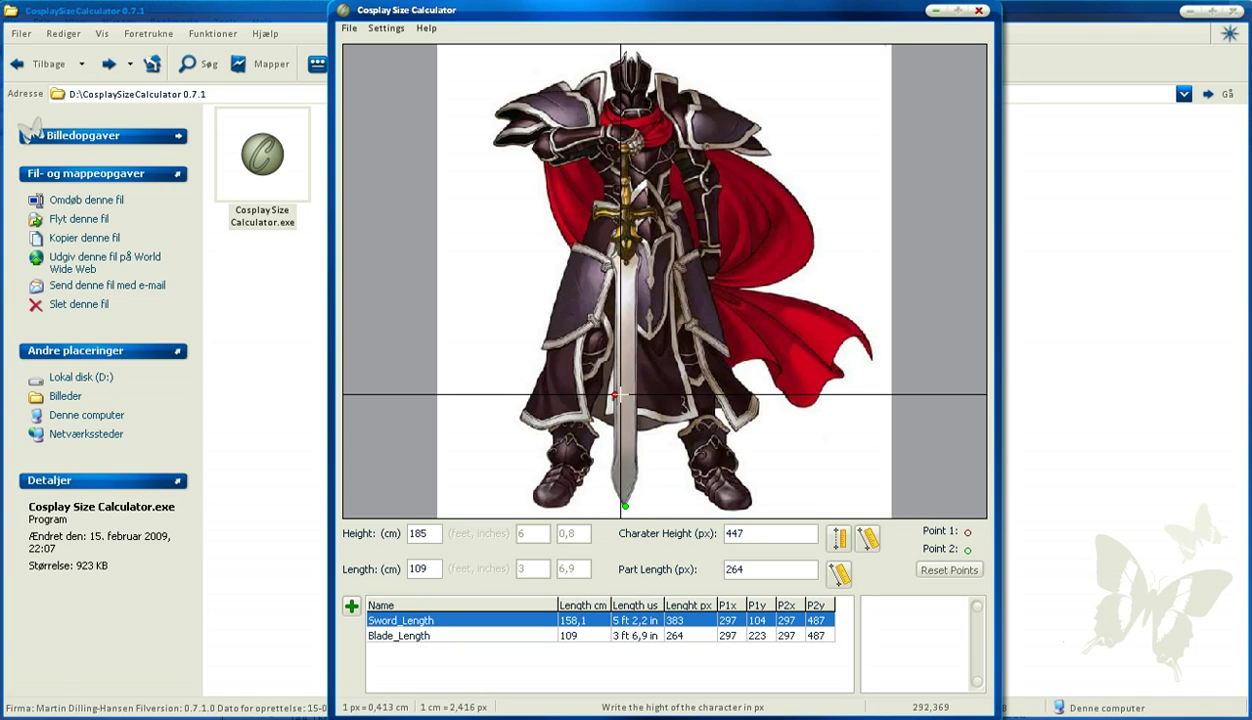
pyautogui.click(637, 394)
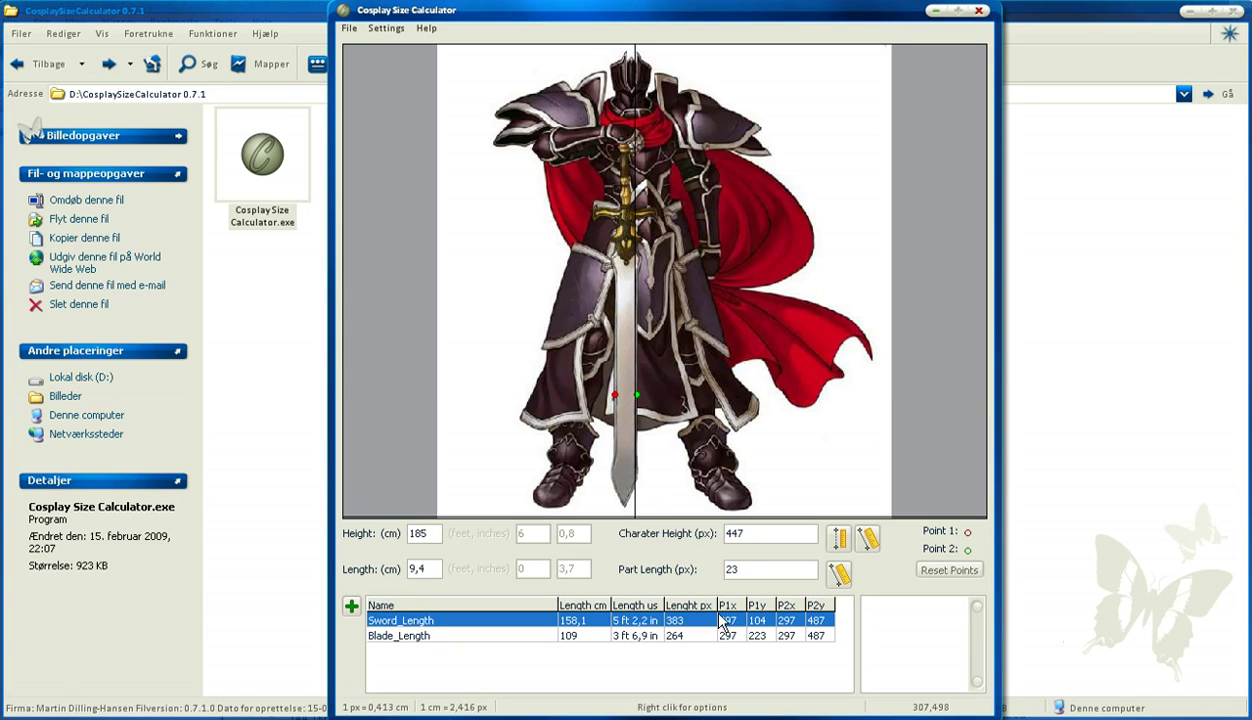
pyautogui.click(351, 605)
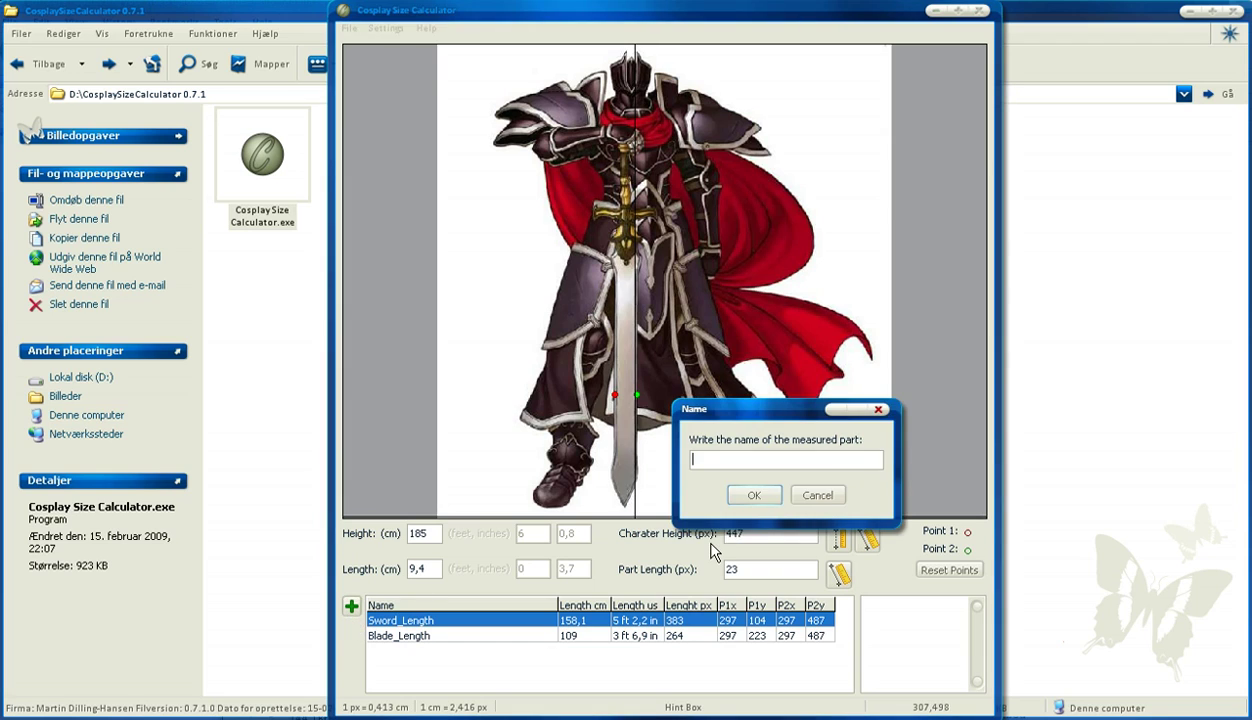
pyautogui.write('Blade_Width')
pyautogui.click(748, 495)
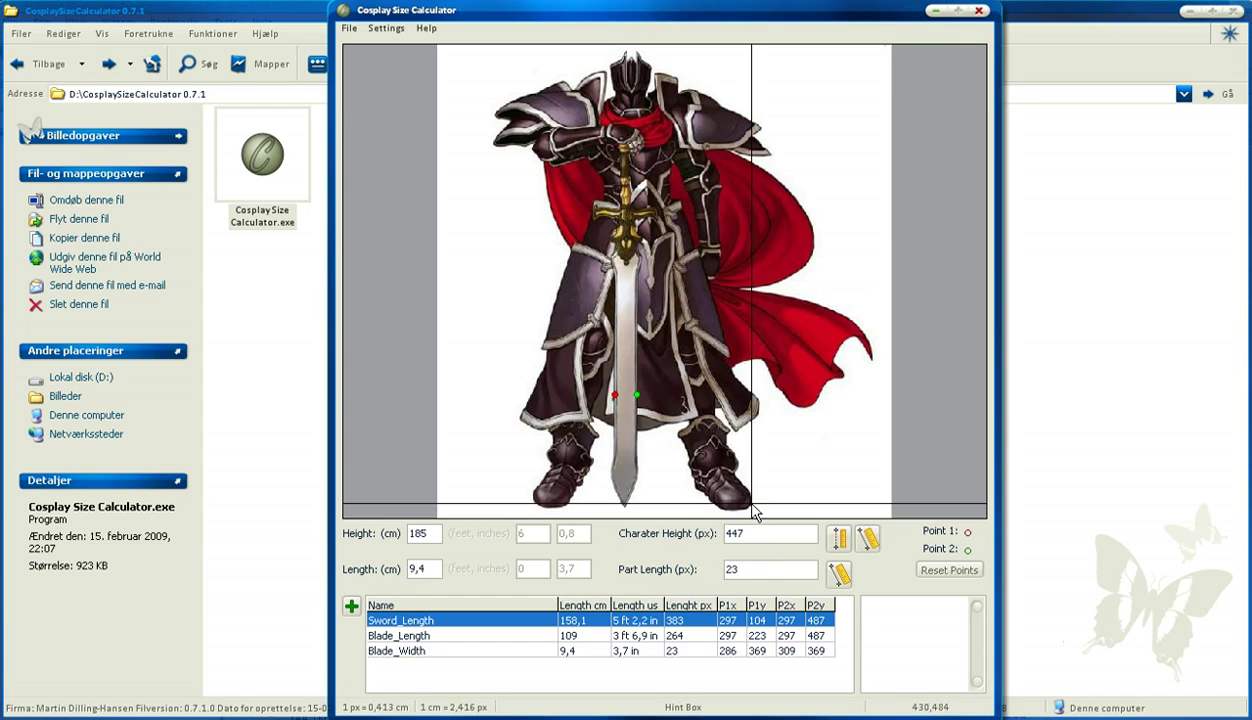
# Display the Blade_Length, Blade_Width and Sword_Length measurements on the image
pyautogui.click(446, 640)
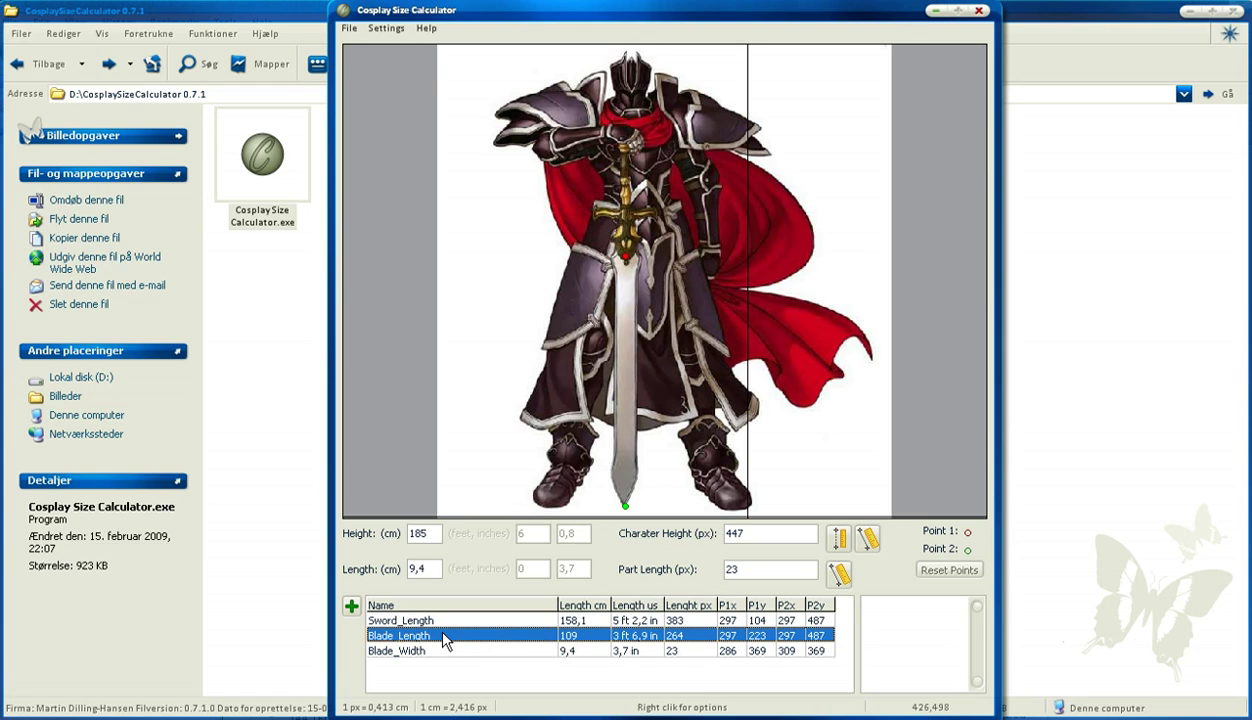
pyautogui.click(443, 652)
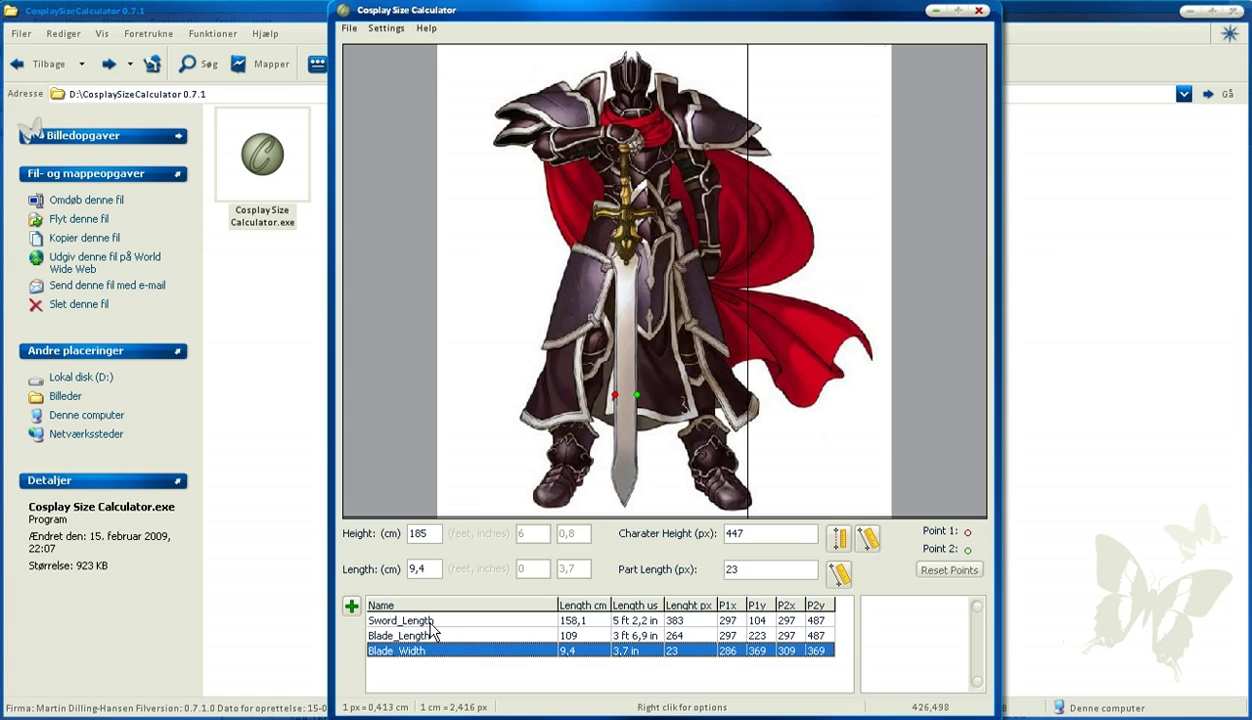
pyautogui.click(431, 621)
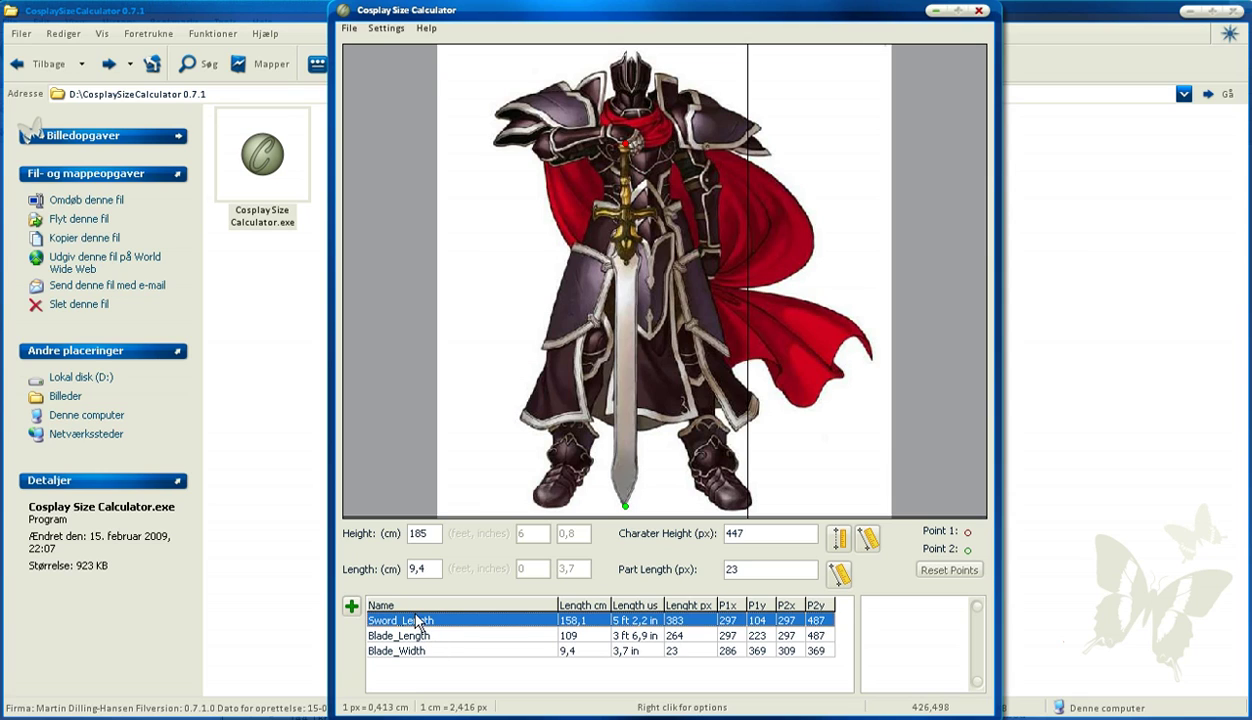
# Rename Sword_Length to 'Sword_Length_Is it right' and click into the notes box
pyautogui.rightClick(434, 630)
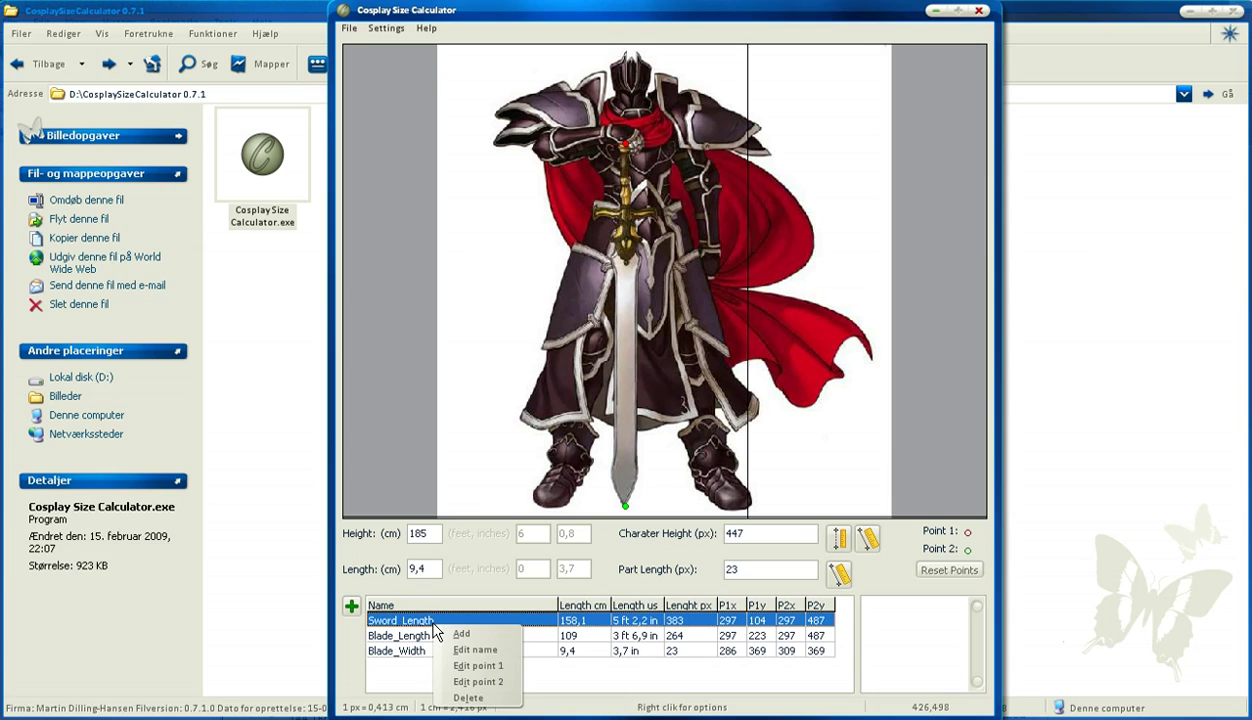
pyautogui.click(479, 652)
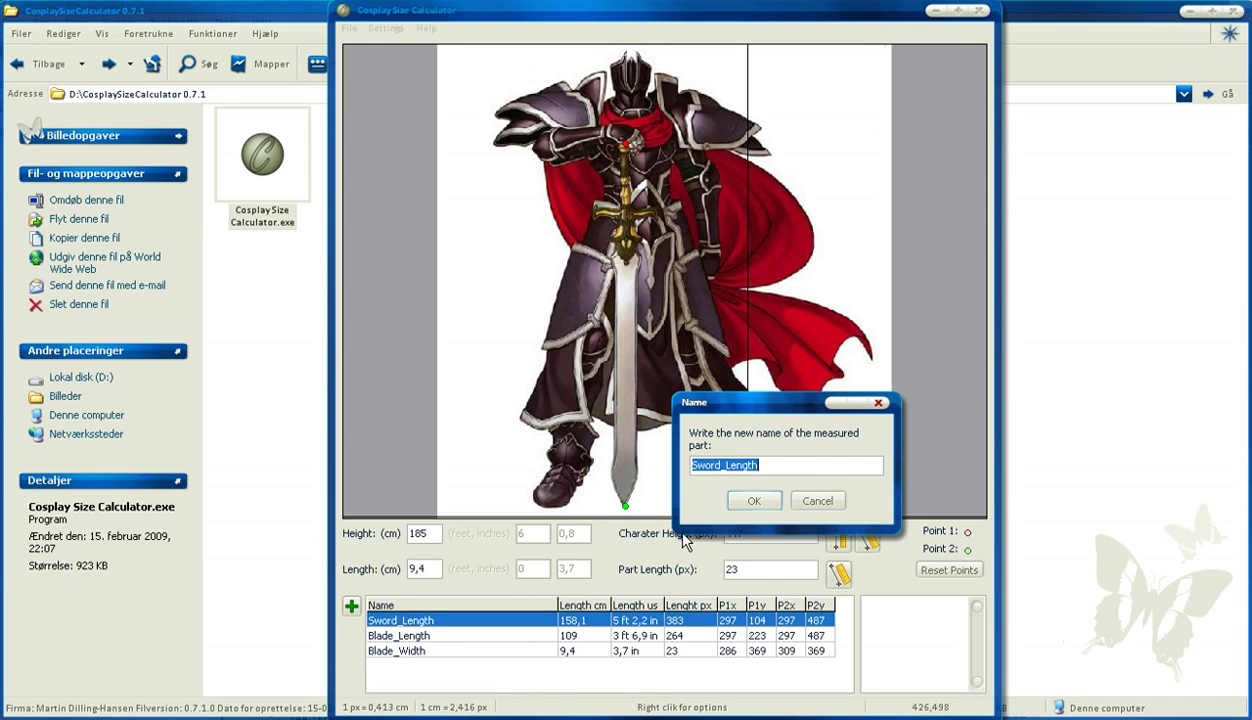
pyautogui.click(765, 465)
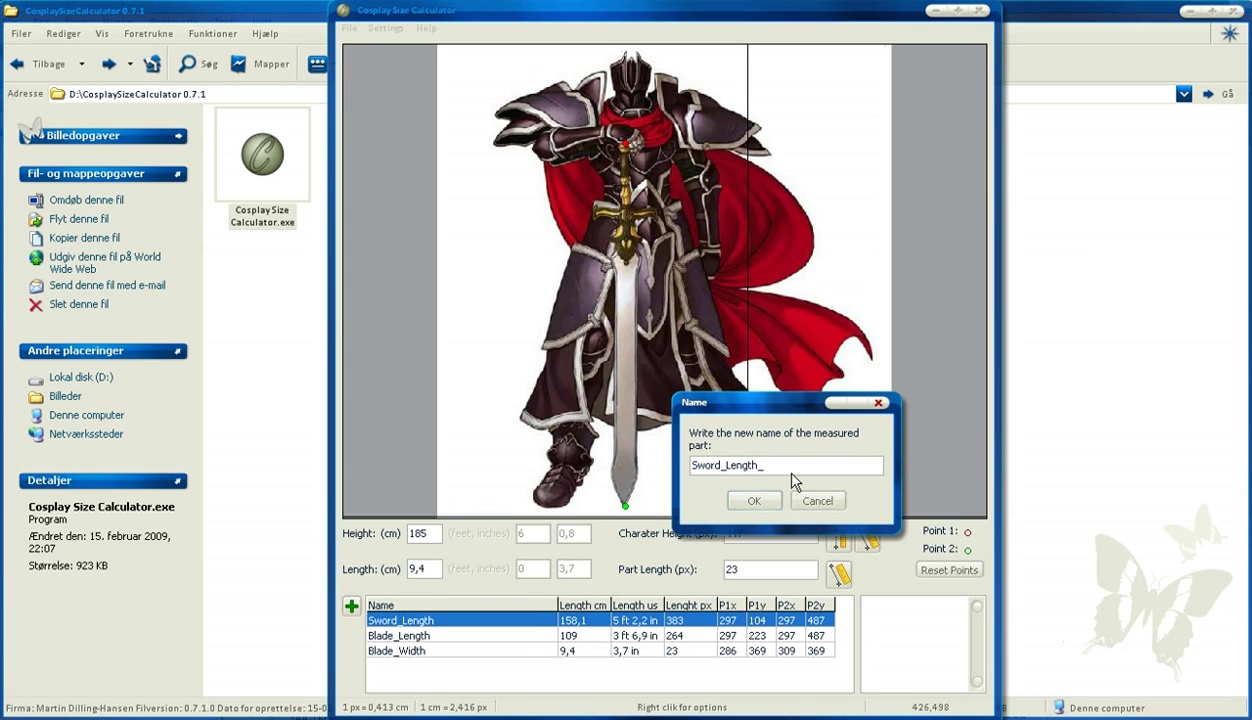
pyautogui.write('_Is it right')
pyautogui.click(754, 500)
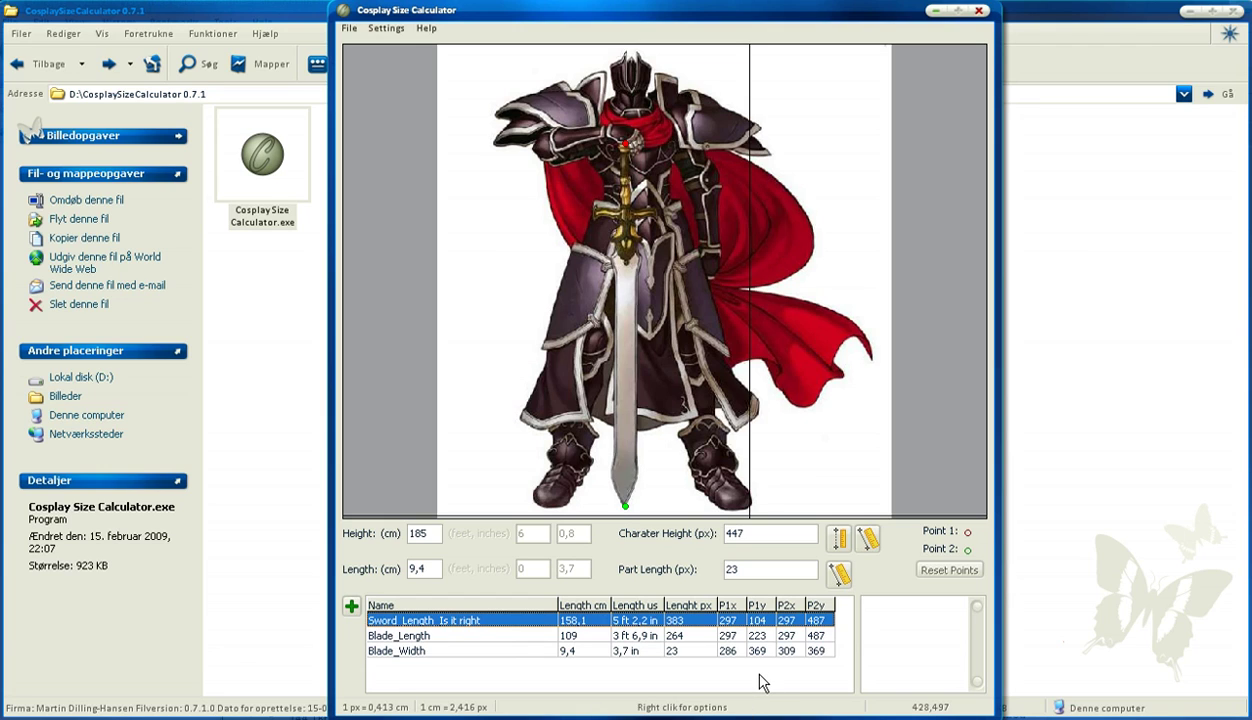
pyautogui.click(894, 633)
pyautogui.click(877, 636)
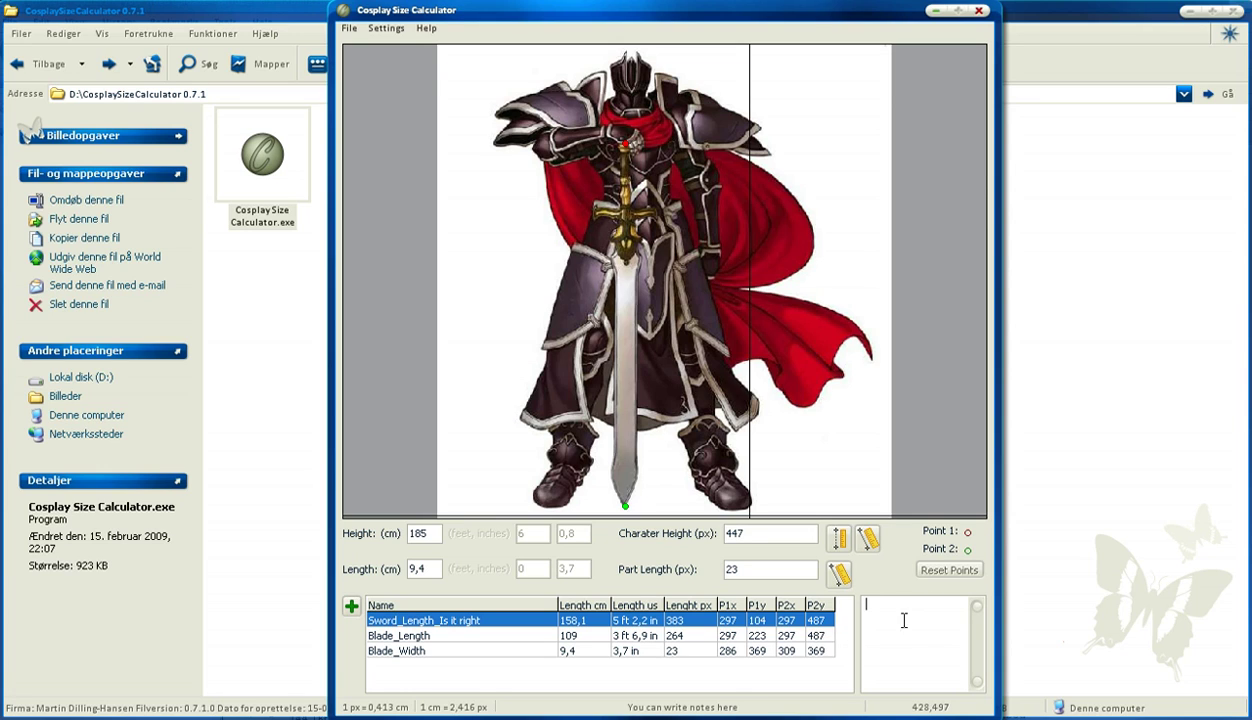
# Save the current measurements as a project named 'The Black Knight'
pyautogui.click(355, 32)
pyautogui.click(362, 72)
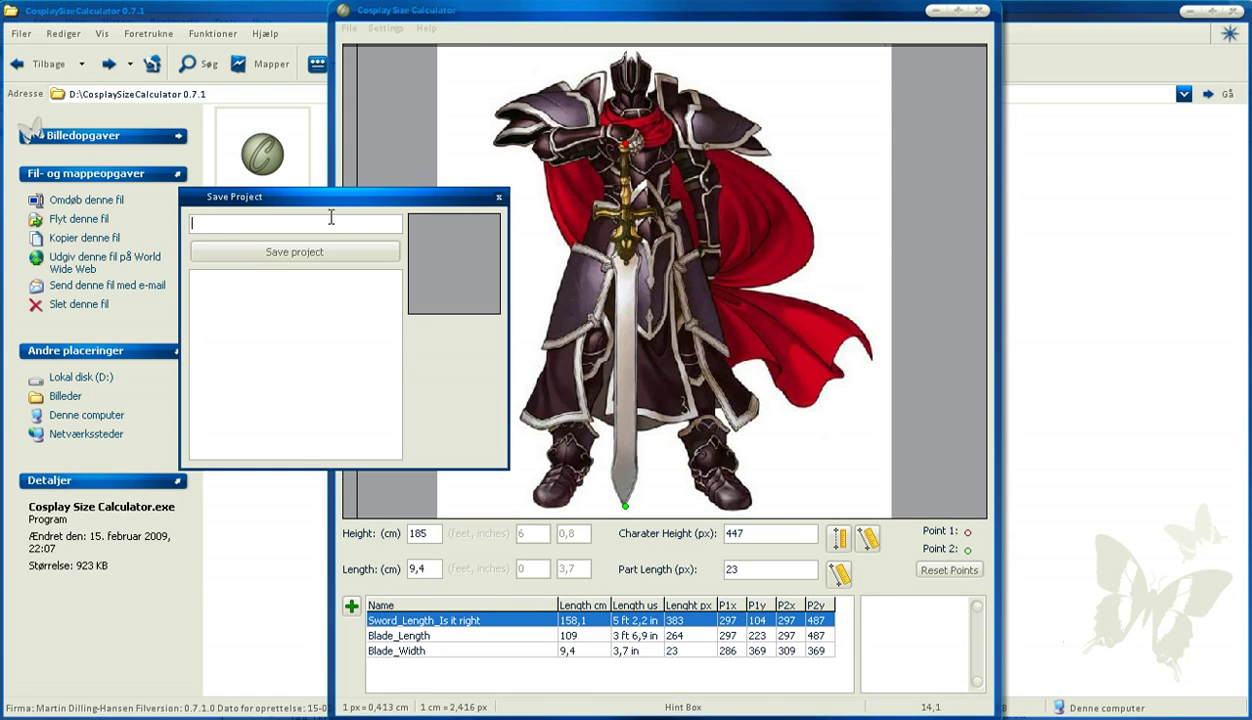
pyautogui.write('The Black Knight')
pyautogui.click(306, 256)
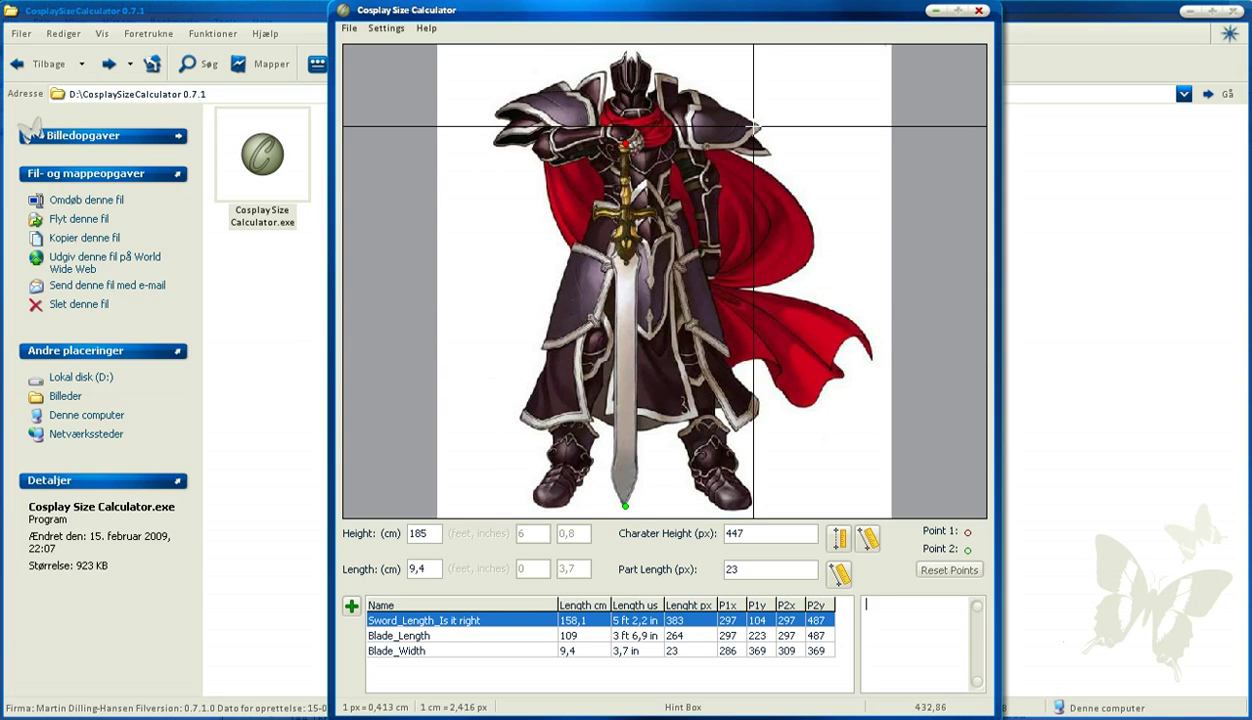
# Minimize the calculator and select, then deselect, the Save and Settings folders
pyautogui.click(933, 12)
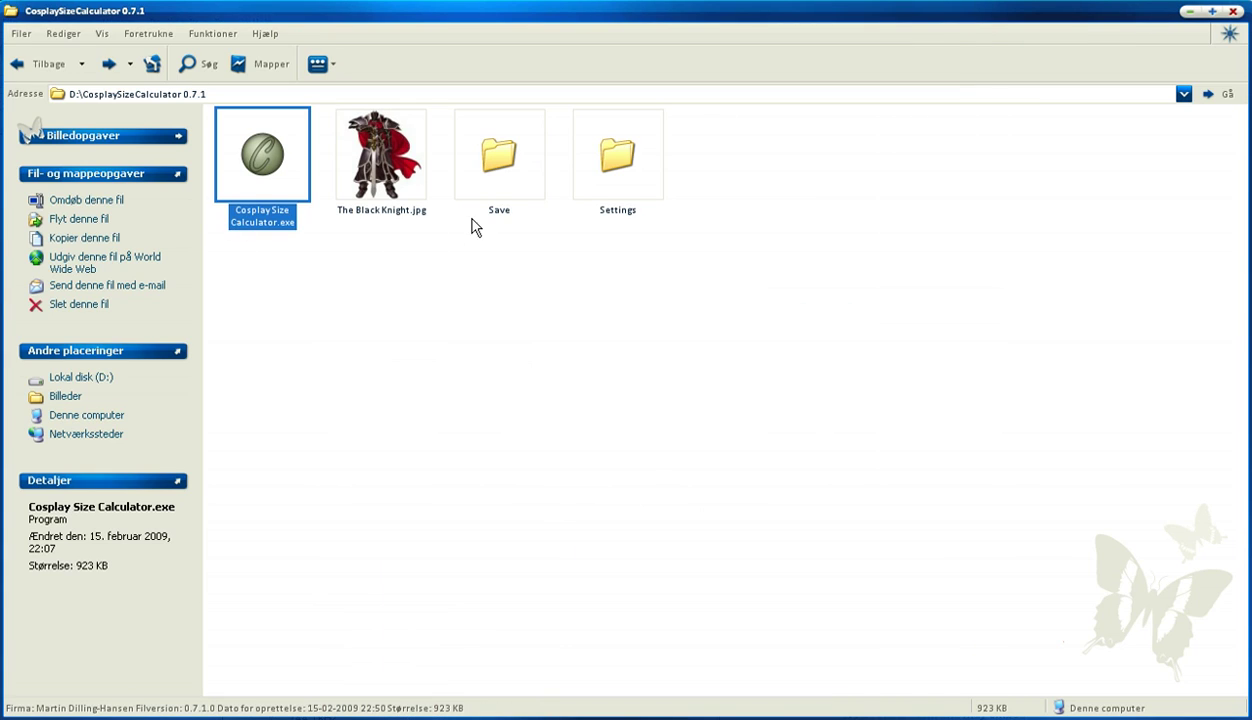
pyautogui.moveTo(476, 250); pyautogui.dragTo(660, 143)
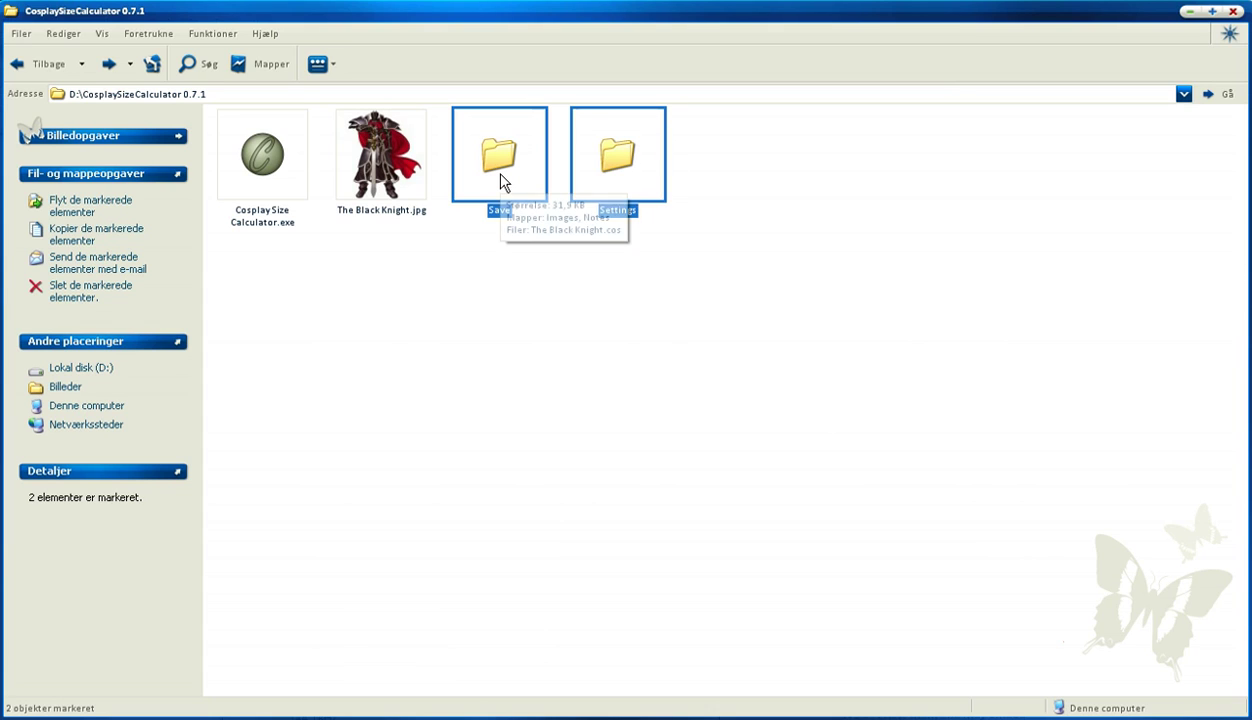
pyautogui.click(309, 231)
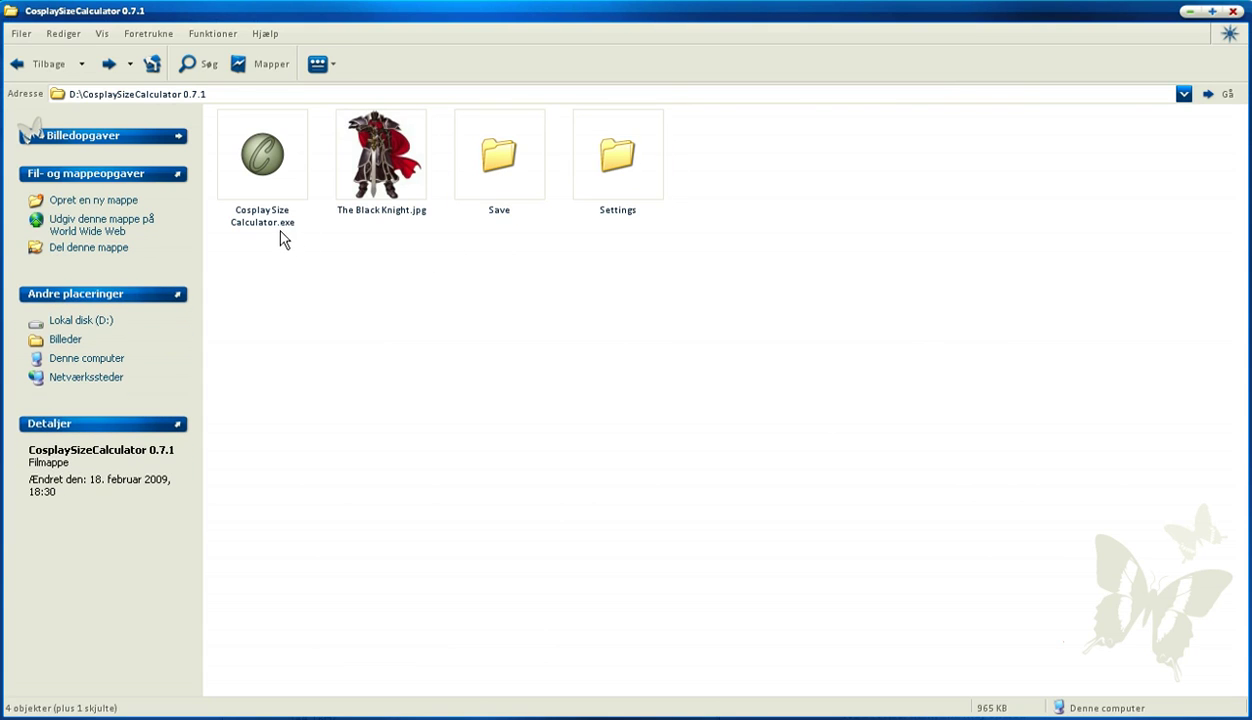
# Open the Save folder, then its Images folder, selecting The Black Knight.jpg
pyautogui.moveTo(273, 221)
pyautogui.moveTo(632, 174)
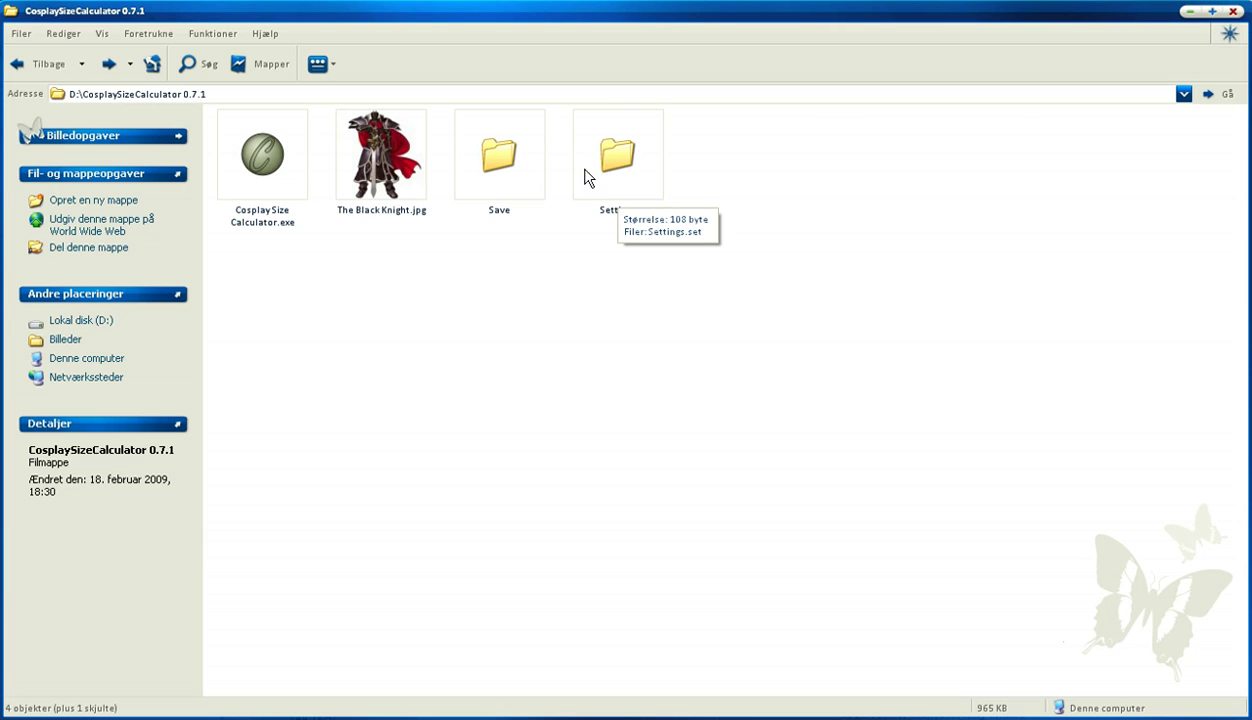
pyautogui.doubleClick(511, 166)
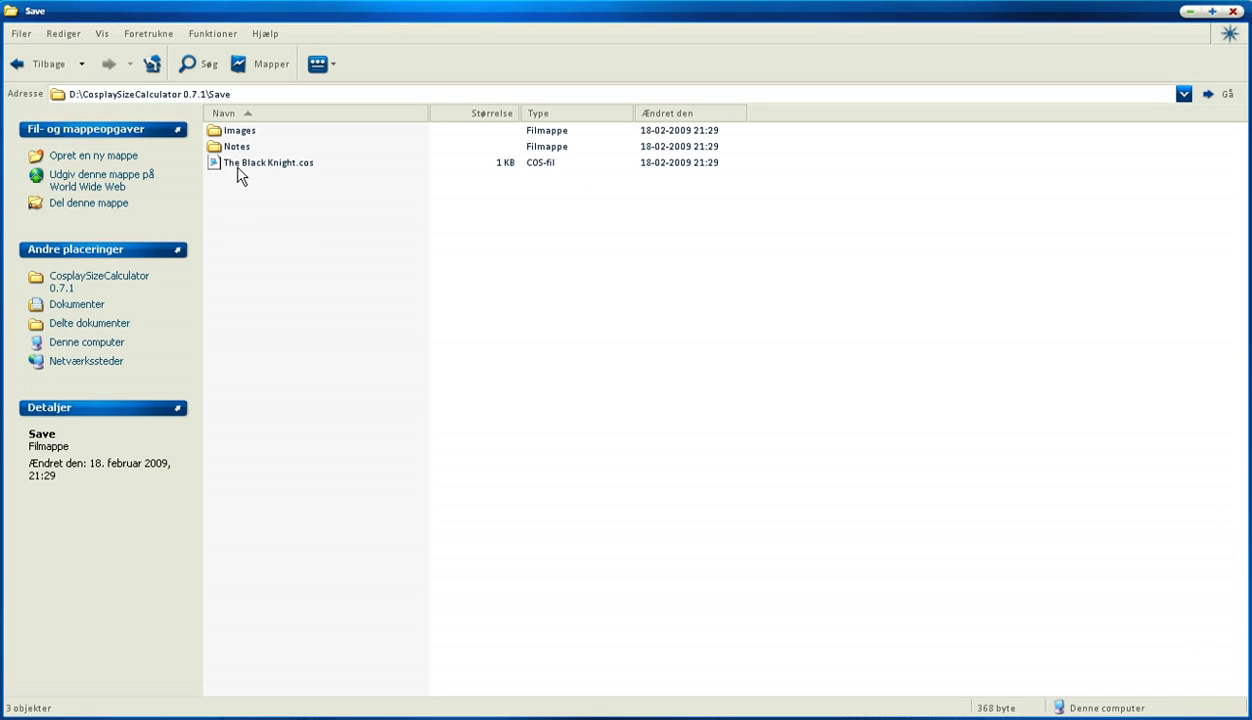
pyautogui.click(239, 170)
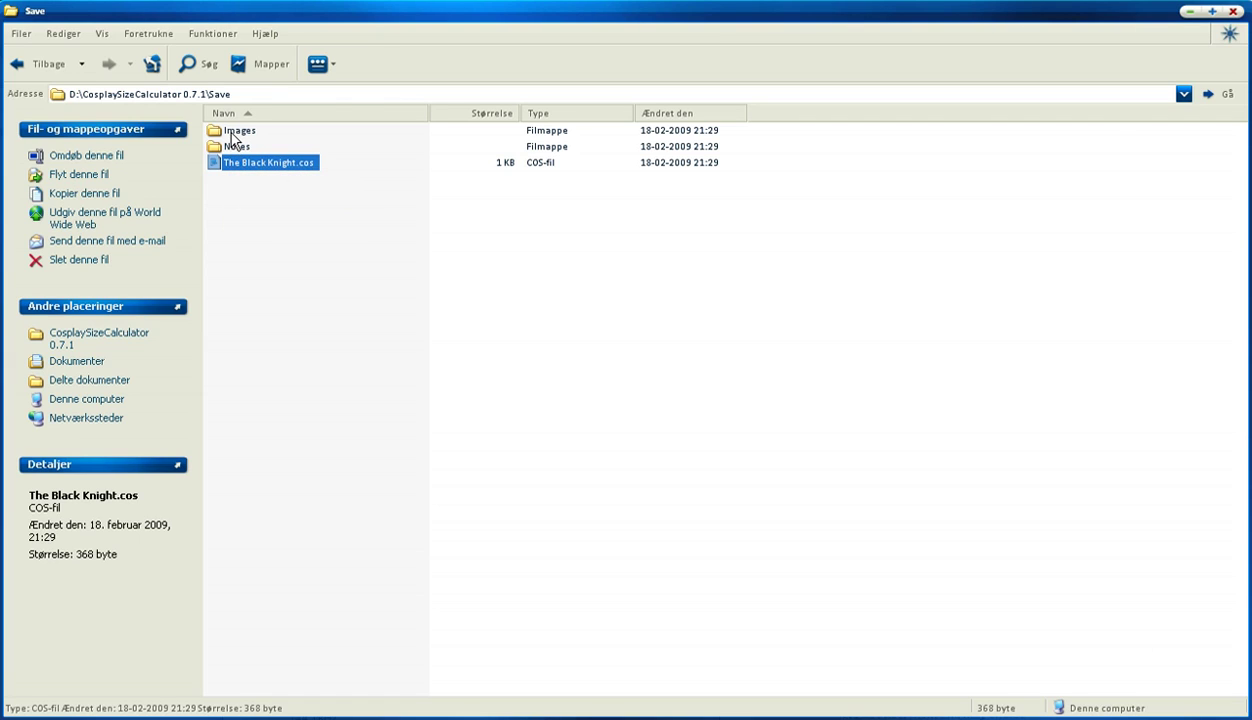
pyautogui.doubleClick(236, 131)
pyautogui.click(252, 132)
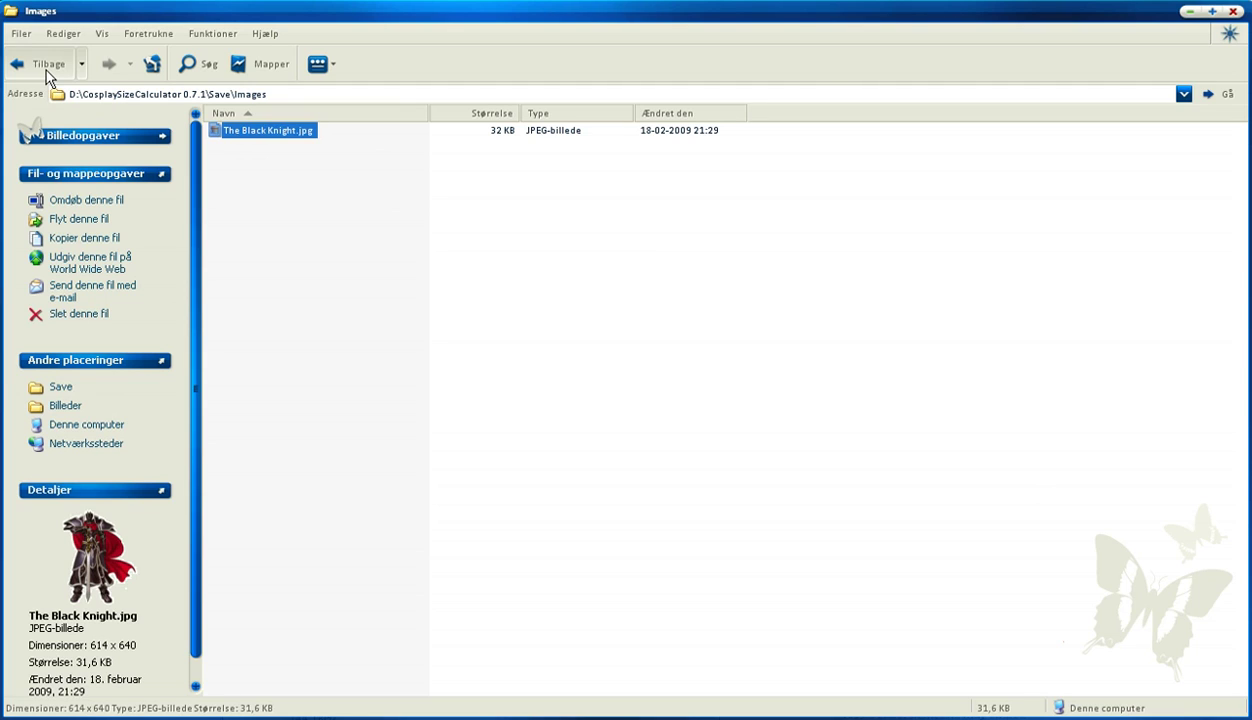
# Go back twice to the program folder and restore the calculator window
pyautogui.click(45, 70)
pyautogui.click(45, 70)
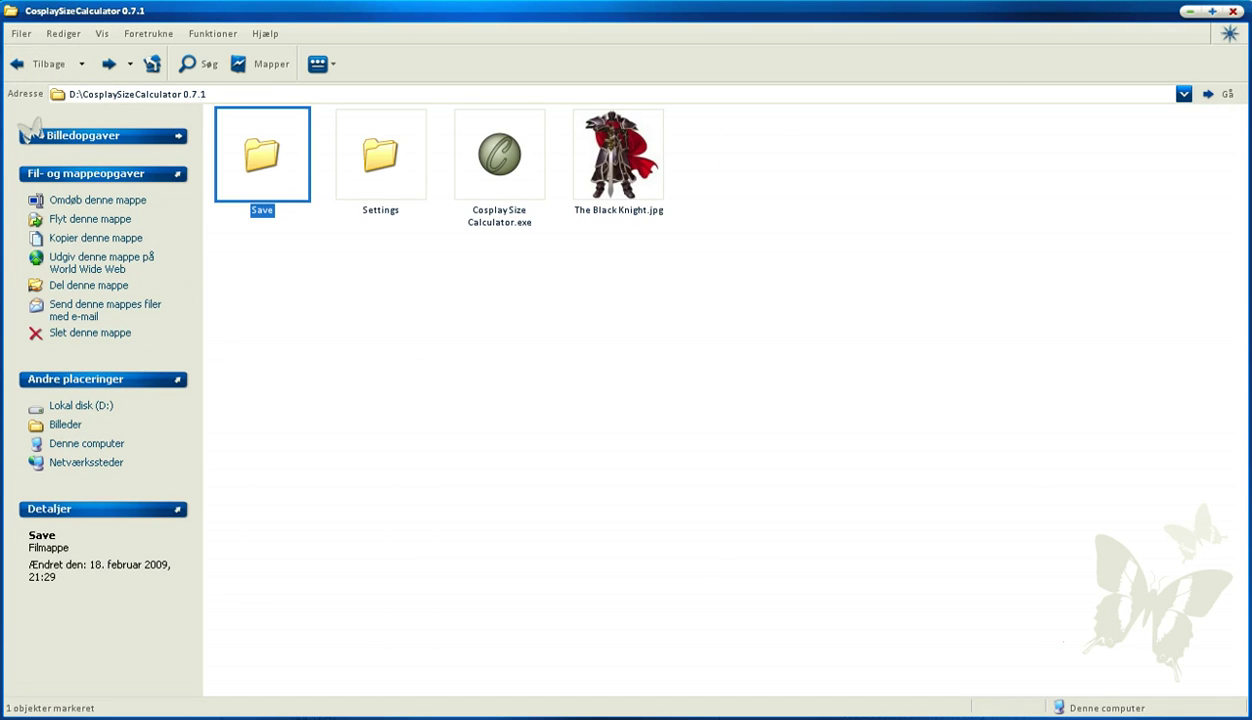
pyautogui.press('Right')
pyautogui.press('Right')
pyautogui.press('Return')
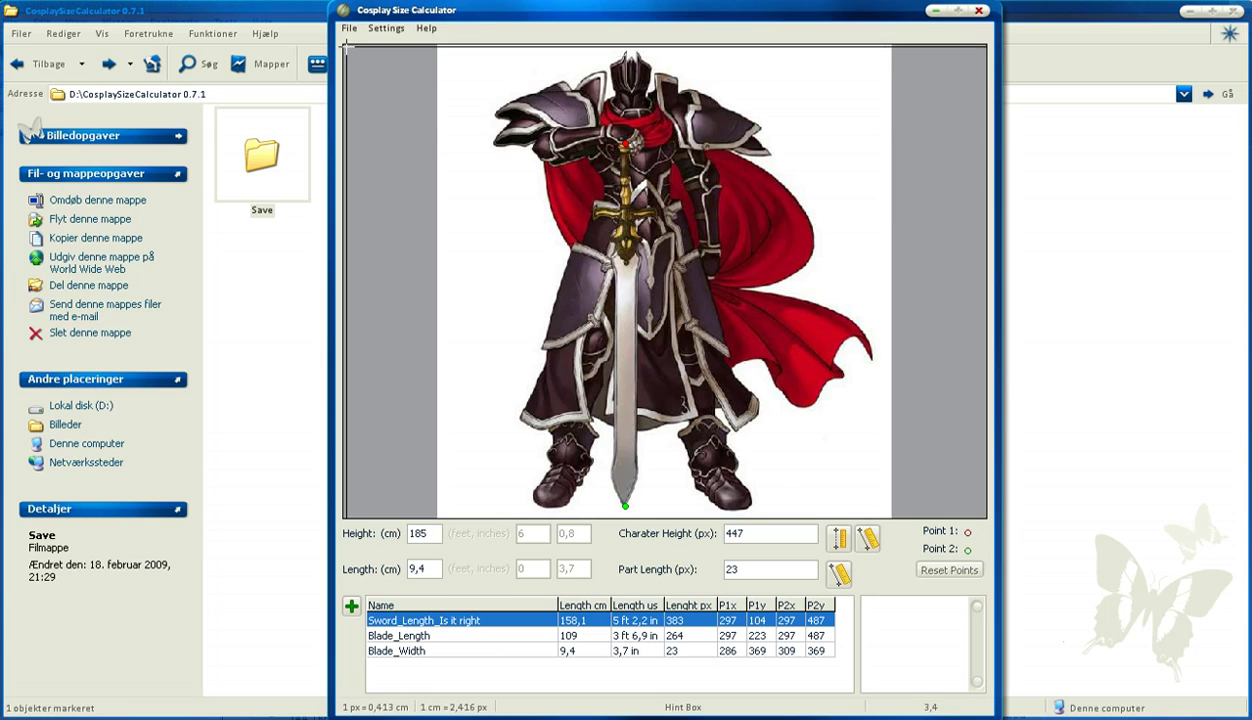
# Load The Black Knight project through File > Load
pyautogui.click(348, 28)
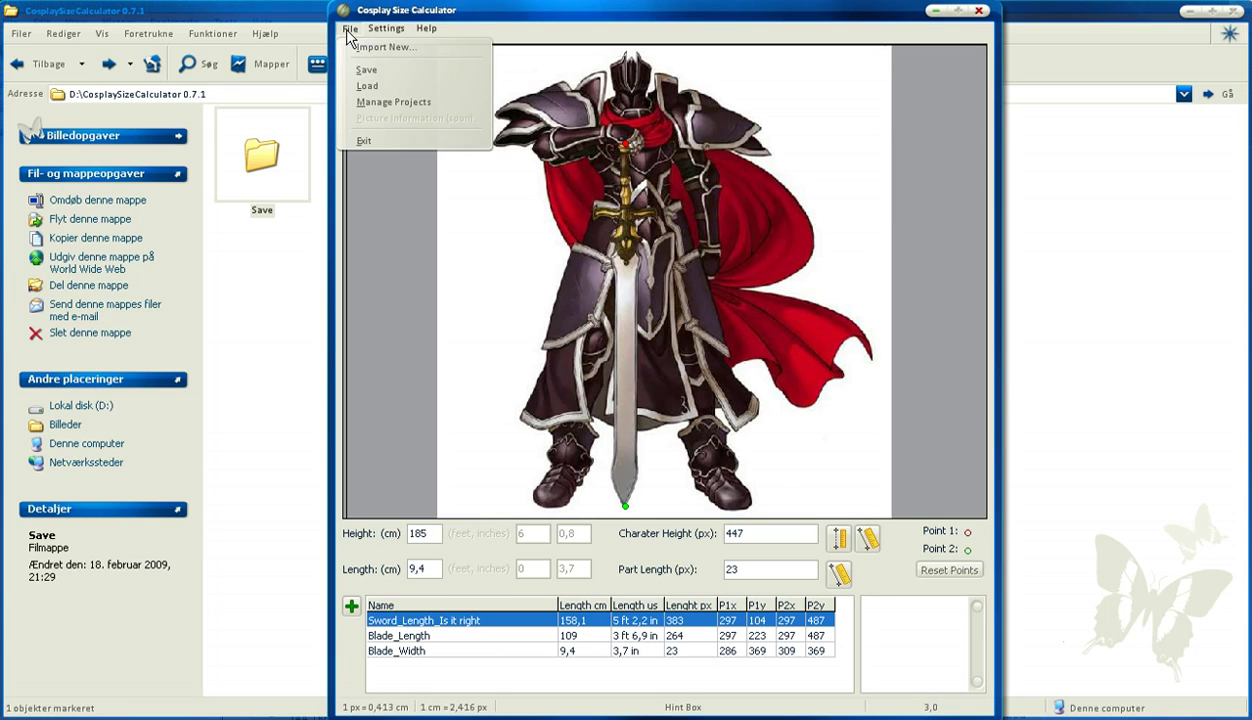
pyautogui.click(377, 88)
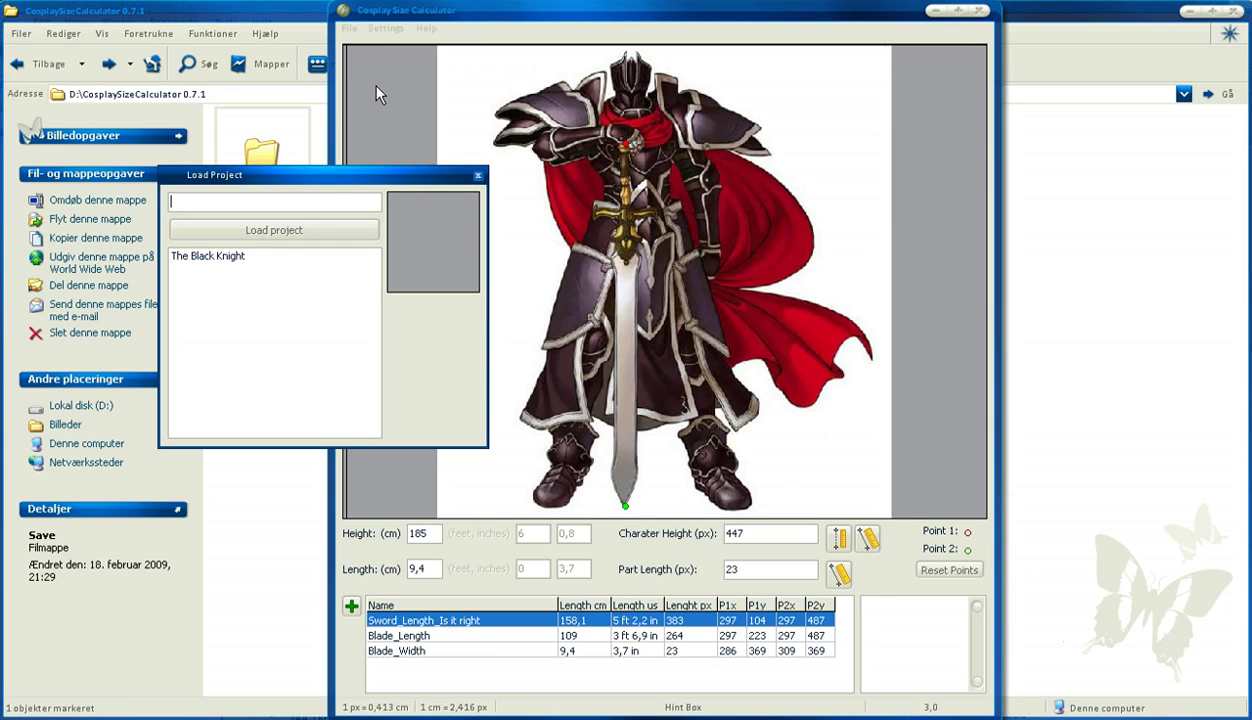
pyautogui.click(232, 258)
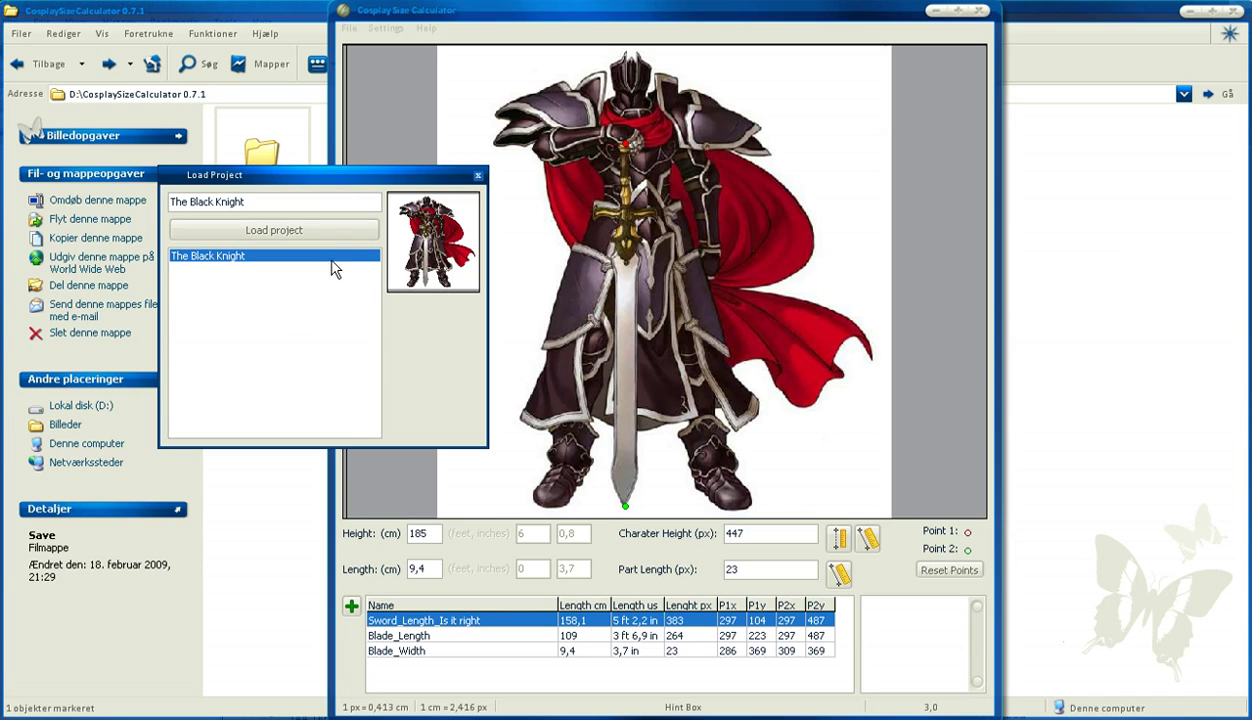
pyautogui.click(334, 229)
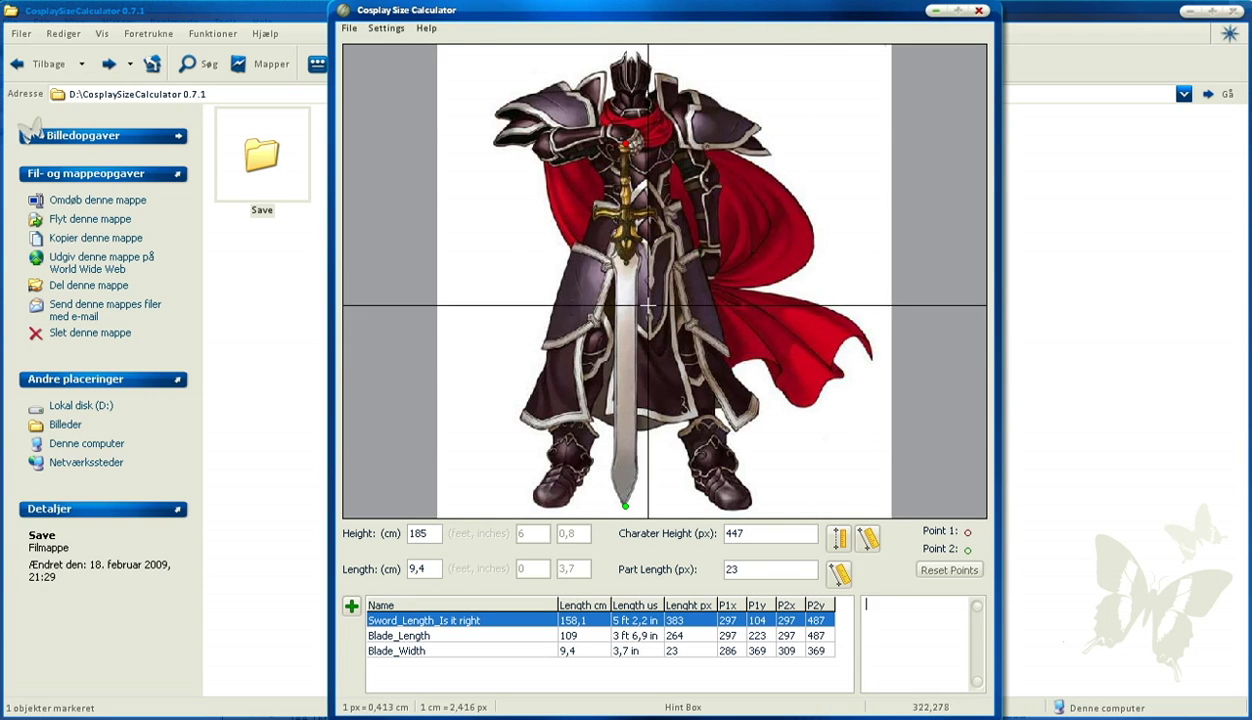
pyautogui.click(350, 28)
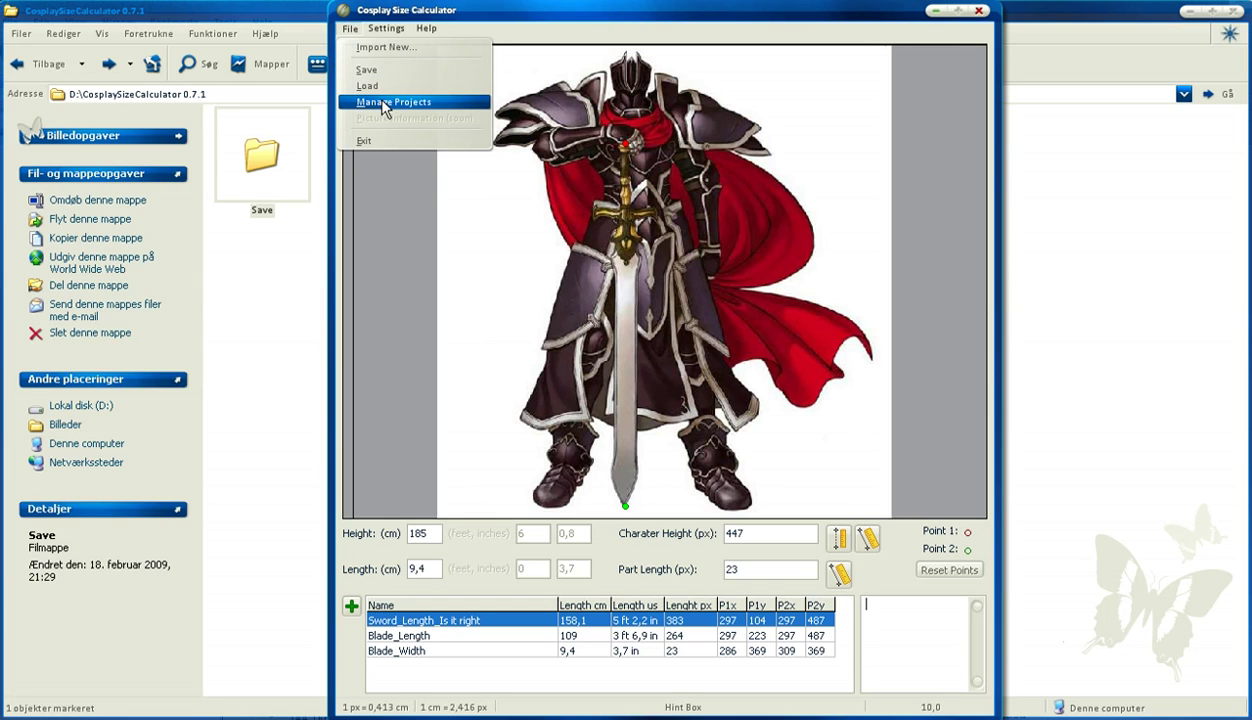
pyautogui.click(383, 104)
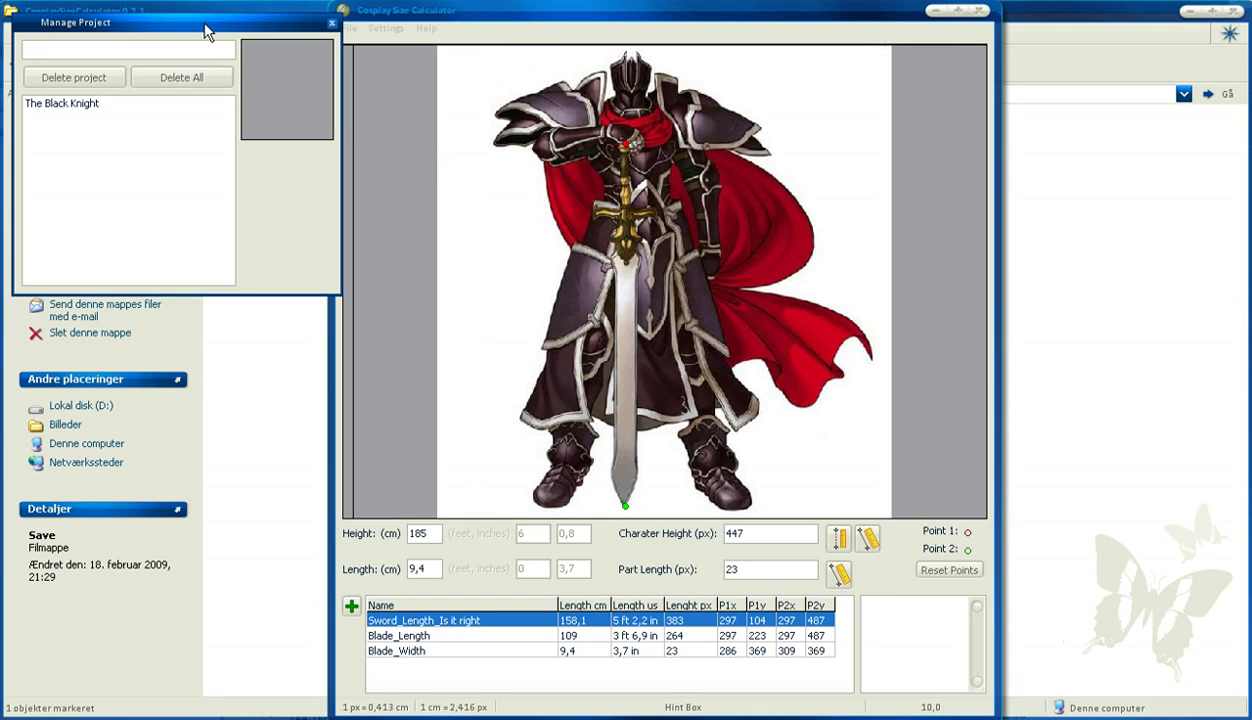
pyautogui.moveTo(205, 32); pyautogui.dragTo(723, 220)
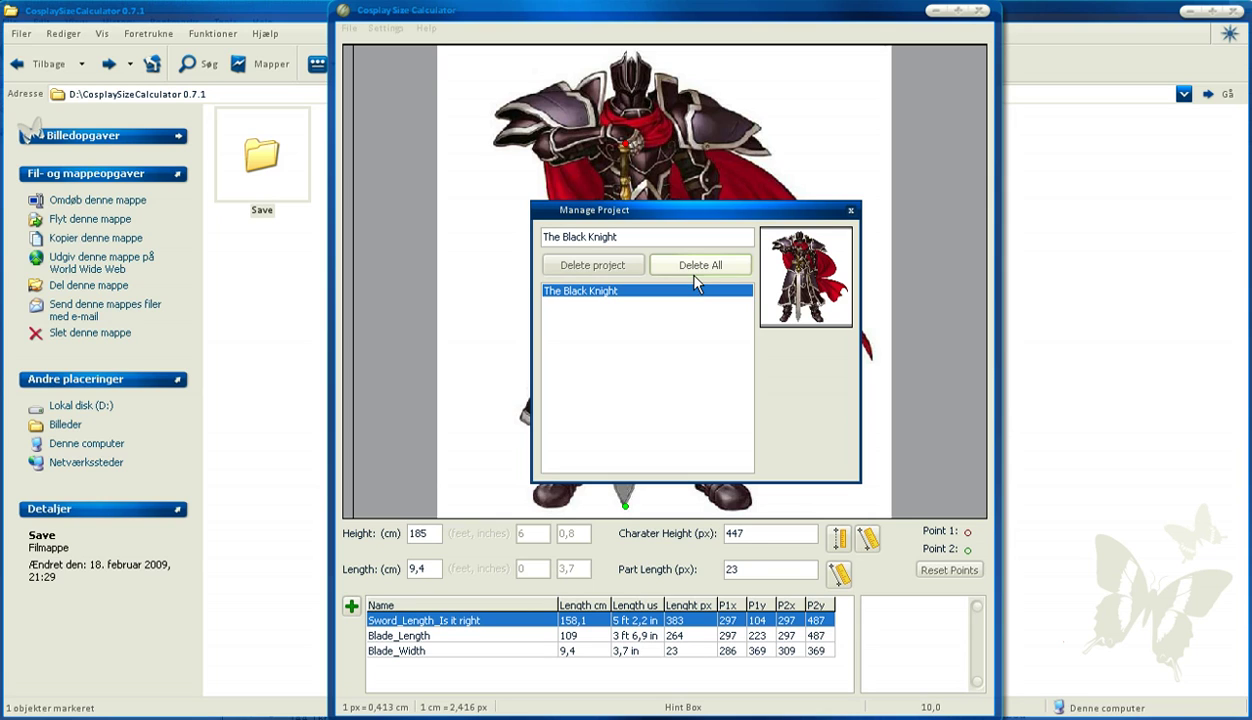
pyautogui.click(851, 211)
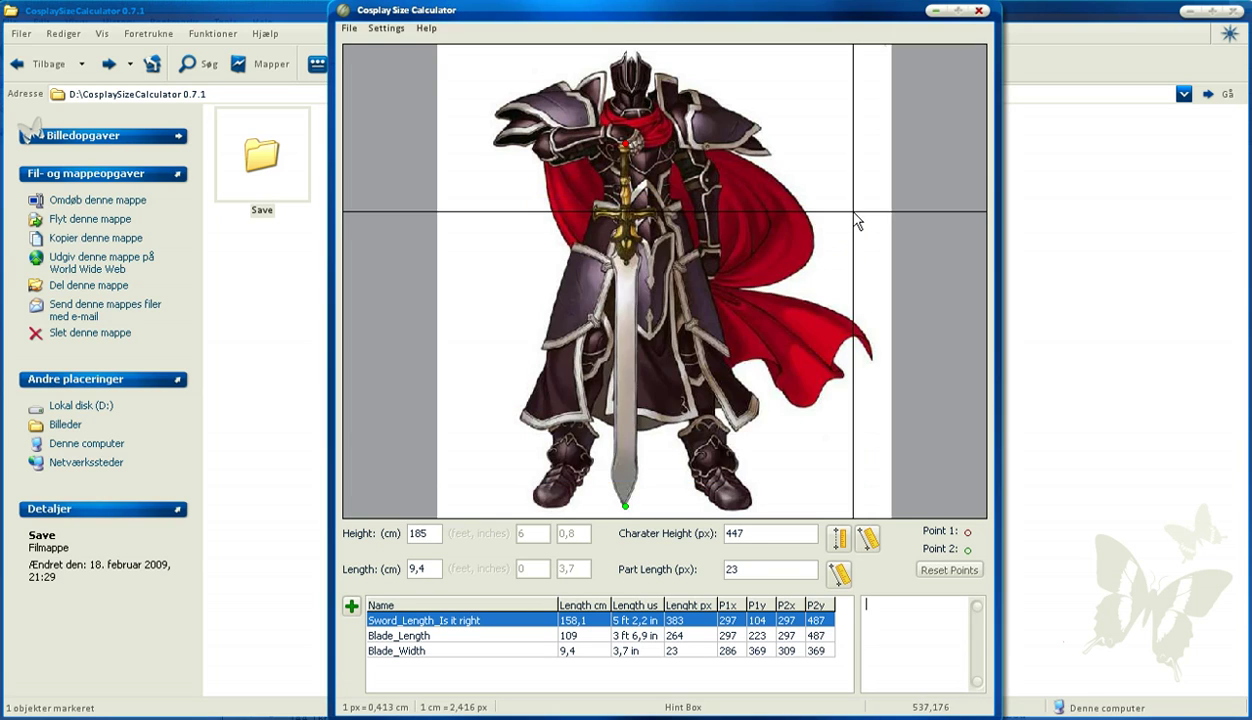
pyautogui.click(426, 28)
pyautogui.click(422, 45)
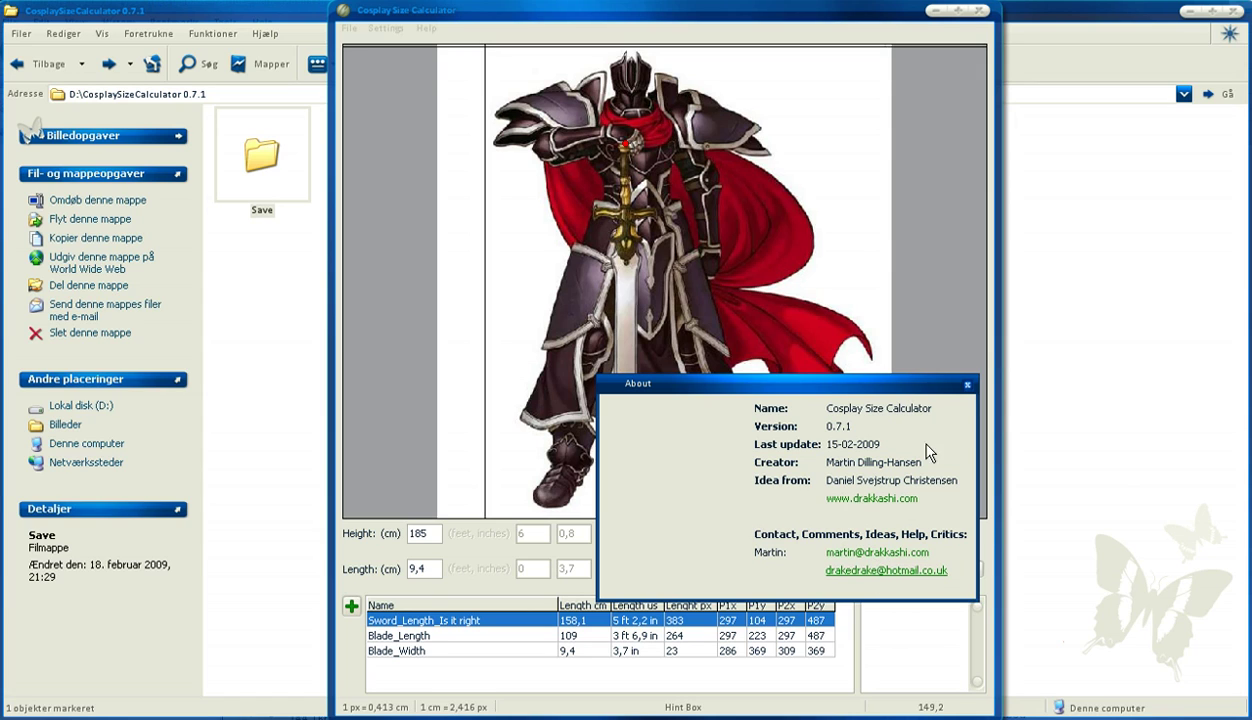
pyautogui.click(966, 384)
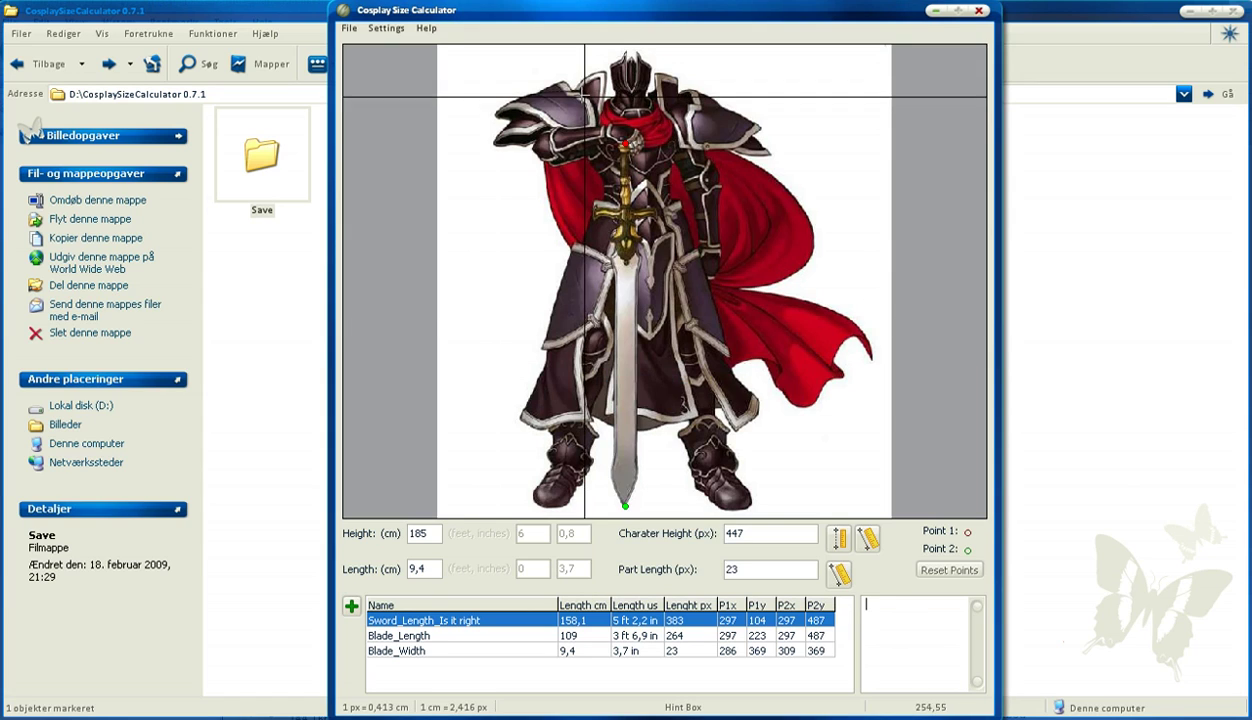
pyautogui.click(426, 29)
pyautogui.click(428, 57)
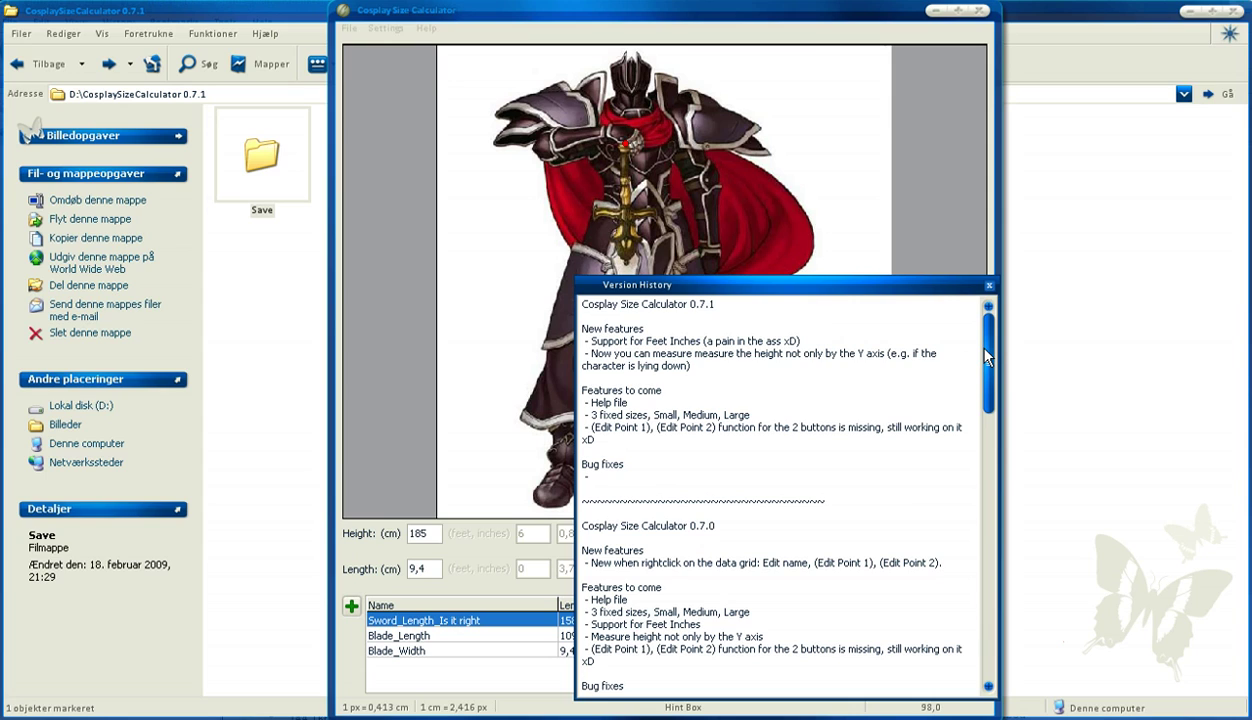
pyautogui.click(989, 286)
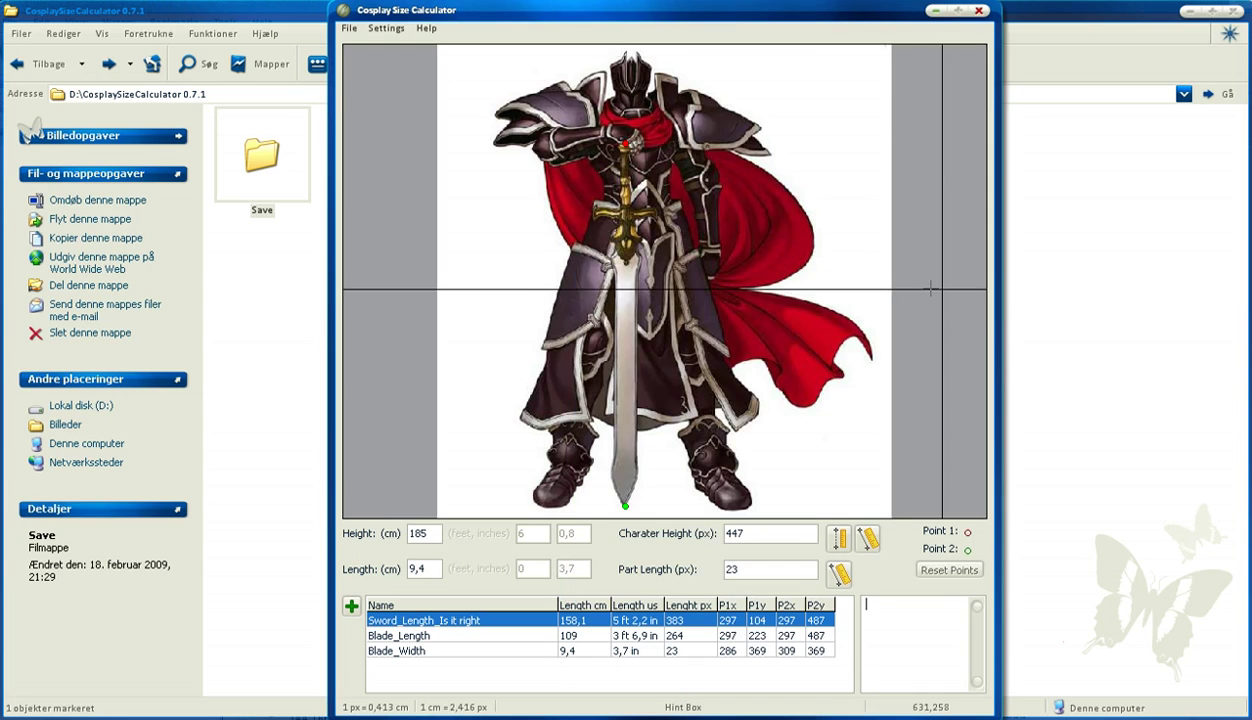